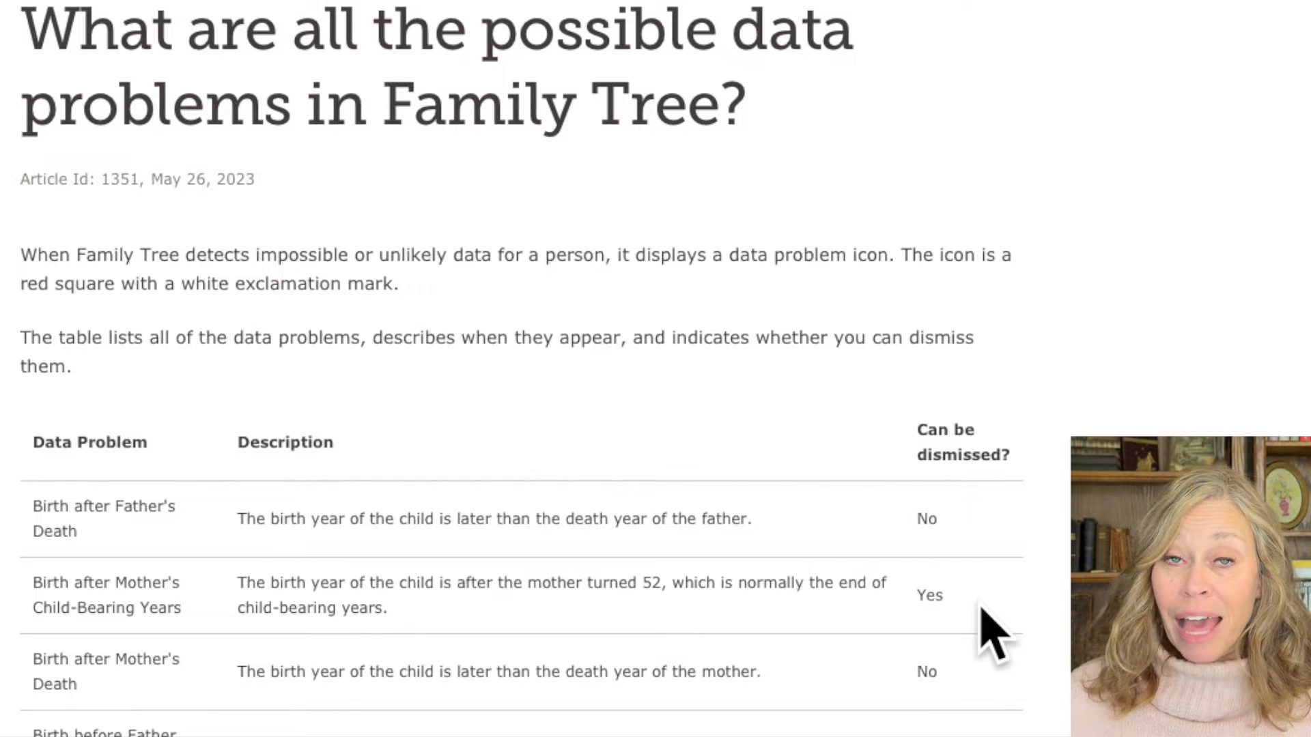
# Read through the table of possible Family Tree data problems, checking each description and whether the problem can be dismissed
pyautogui.scroll(-5, 981, 607)
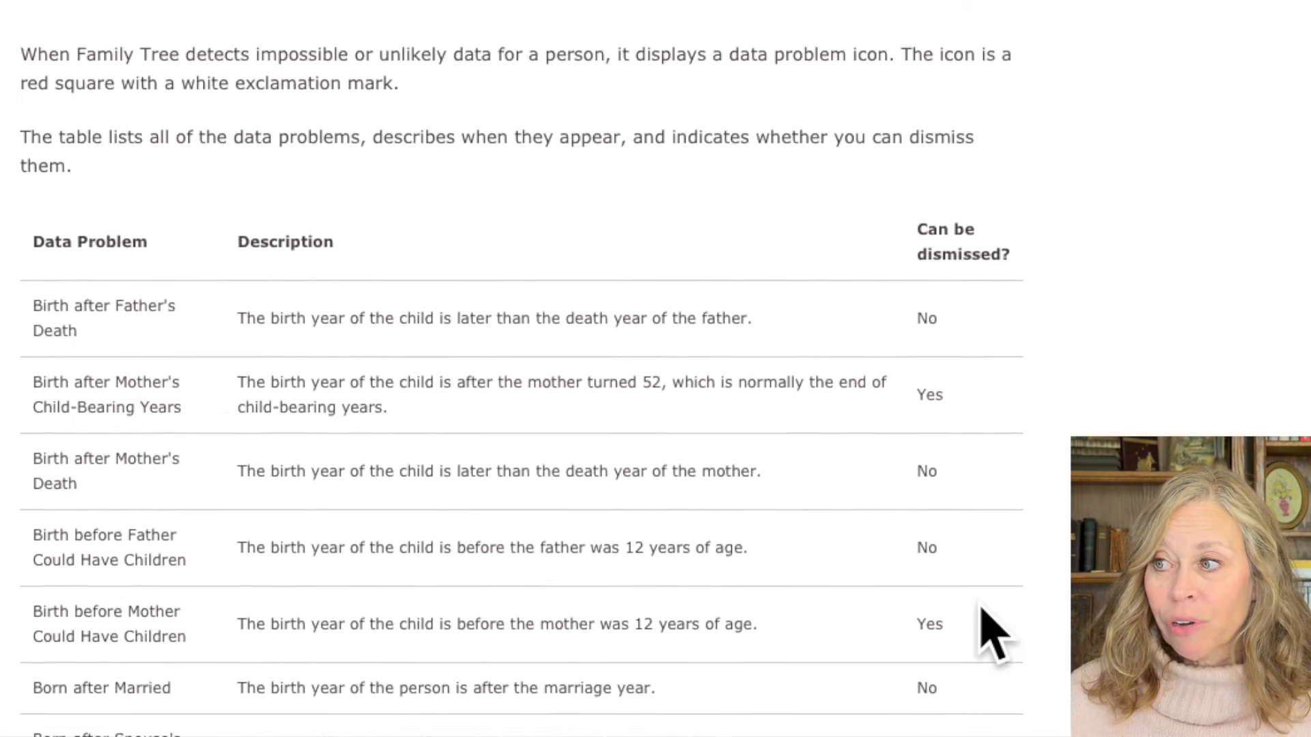
pyautogui.scroll(-1, 983, 610)
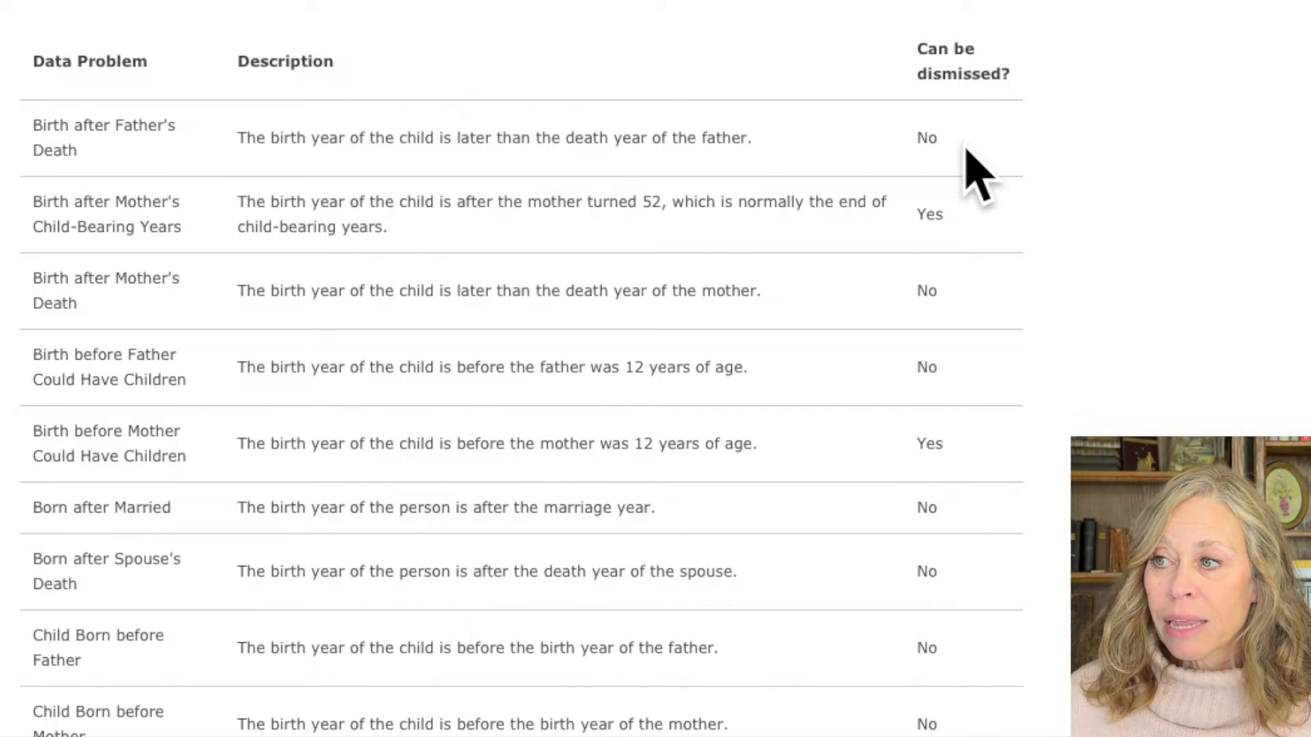
pyautogui.scroll(-3, 999, 252)
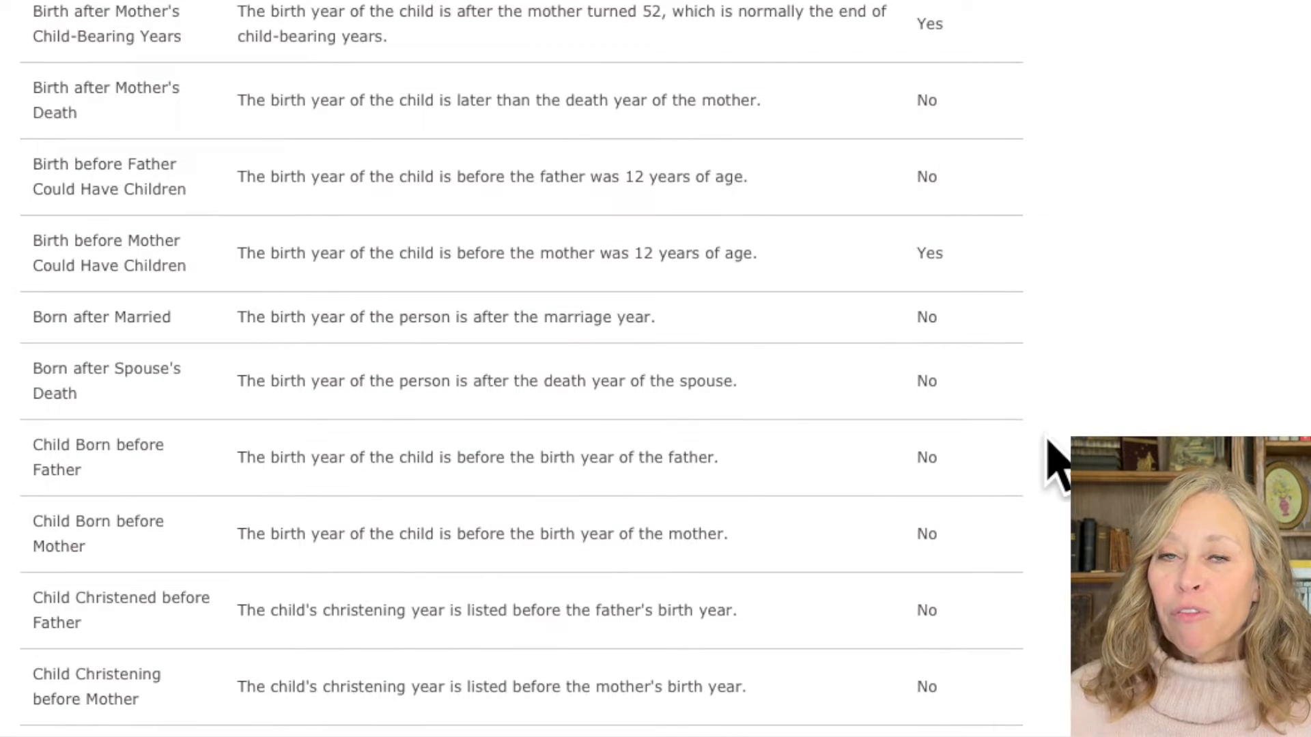
pyautogui.scroll(-2, 1051, 440)
pyautogui.scroll(-2, 1048, 440)
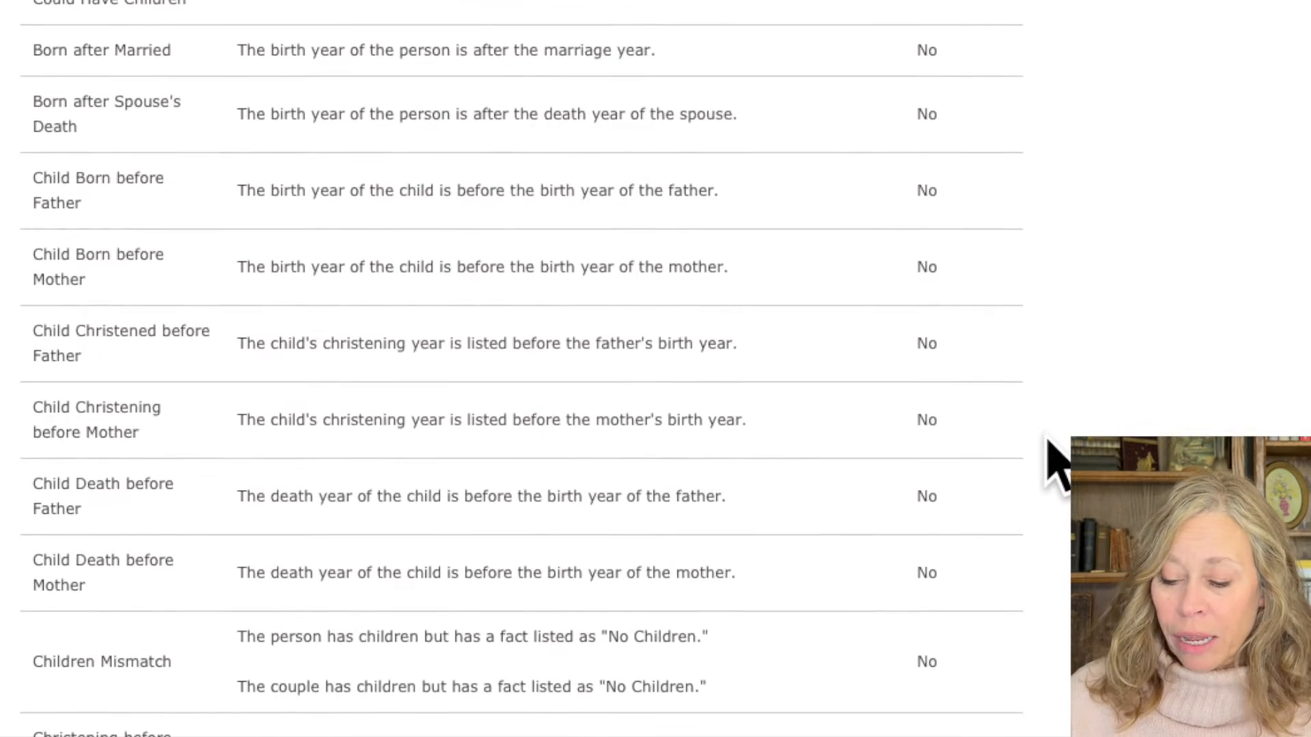
pyautogui.scroll(-4, 1024, 424)
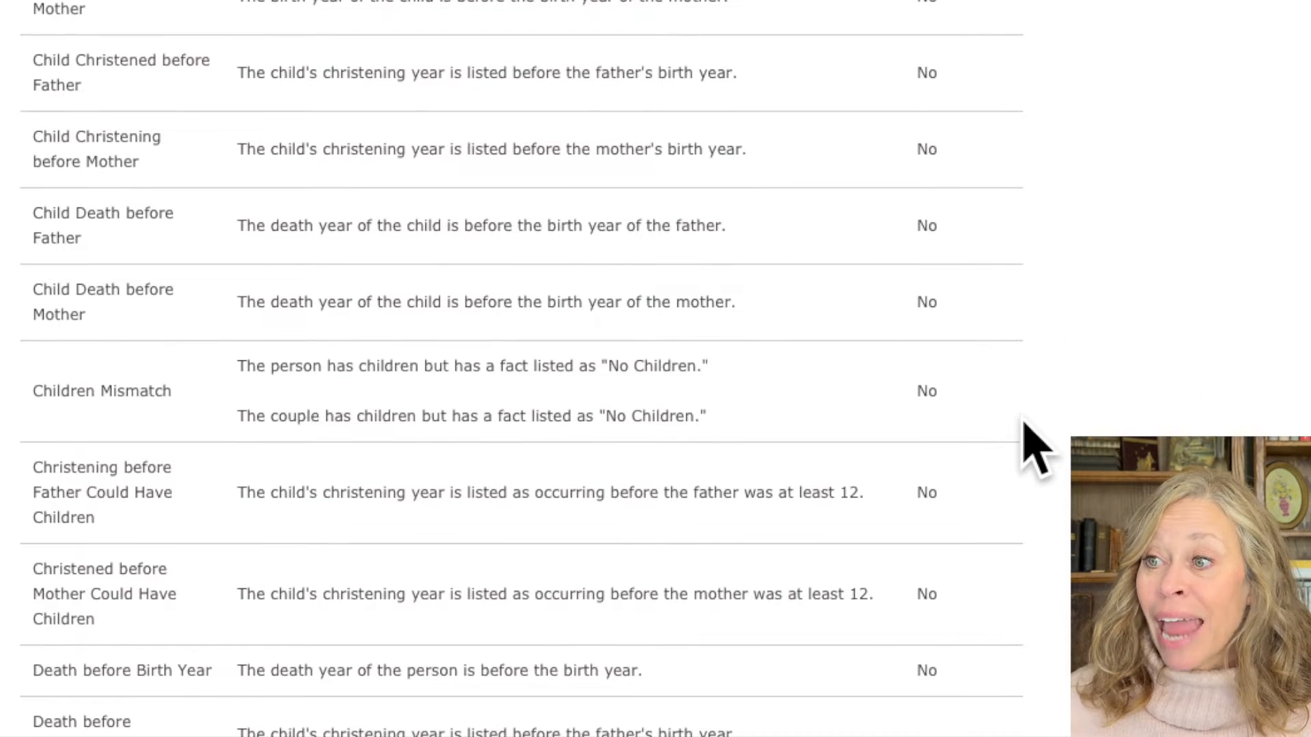
pyautogui.scroll(-4, 770, 334)
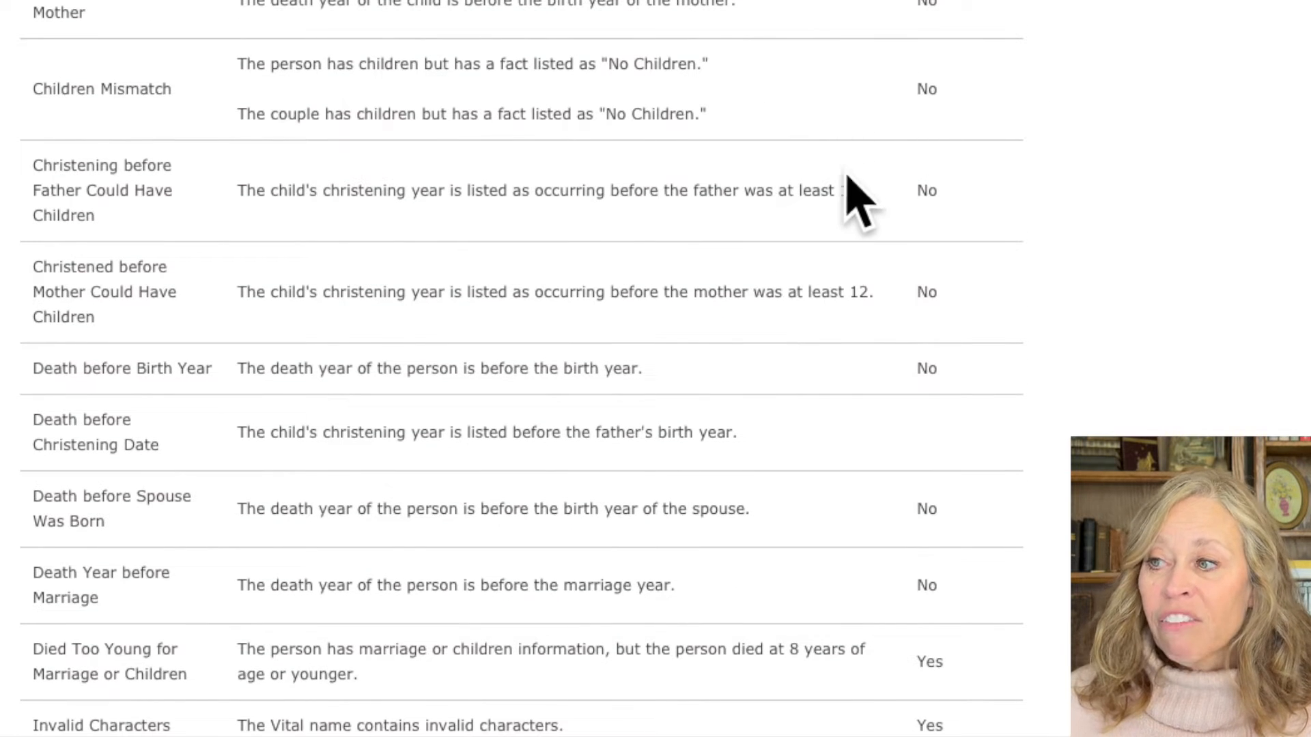
pyautogui.scroll(-3, 812, 487)
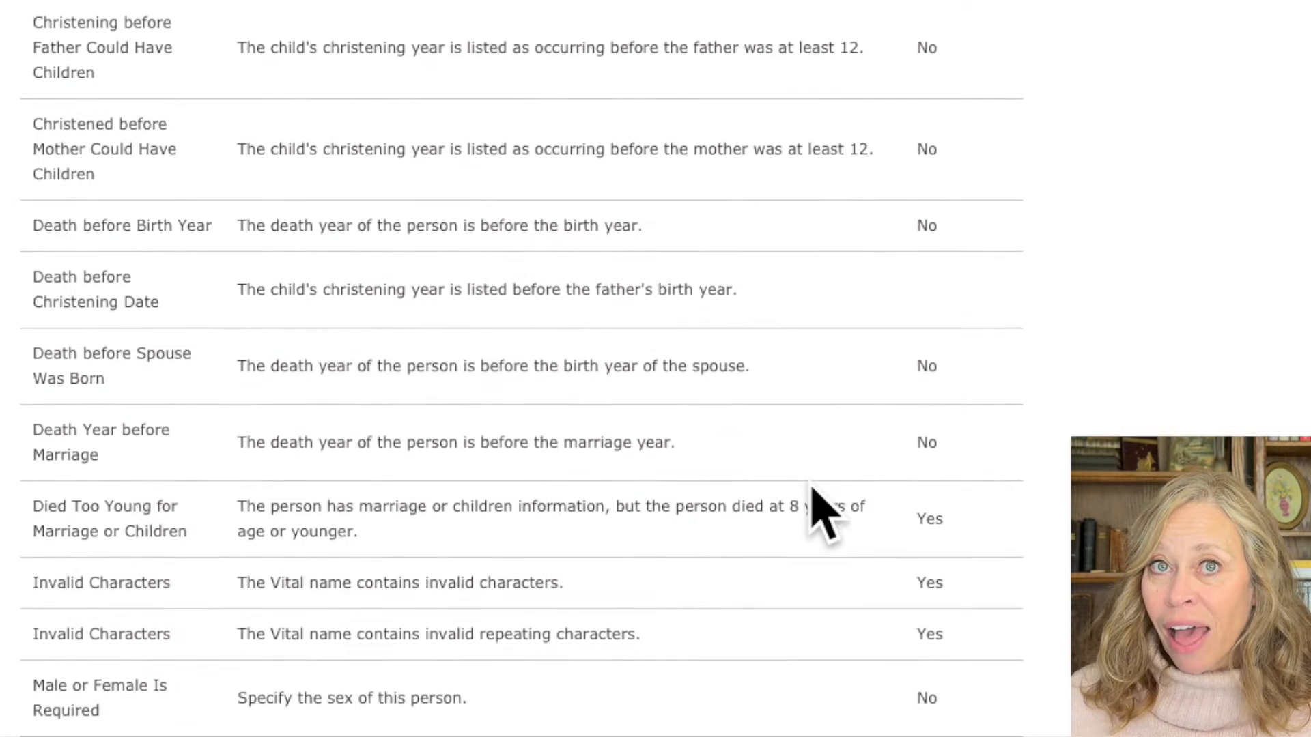
pyautogui.scroll(-2, 813, 488)
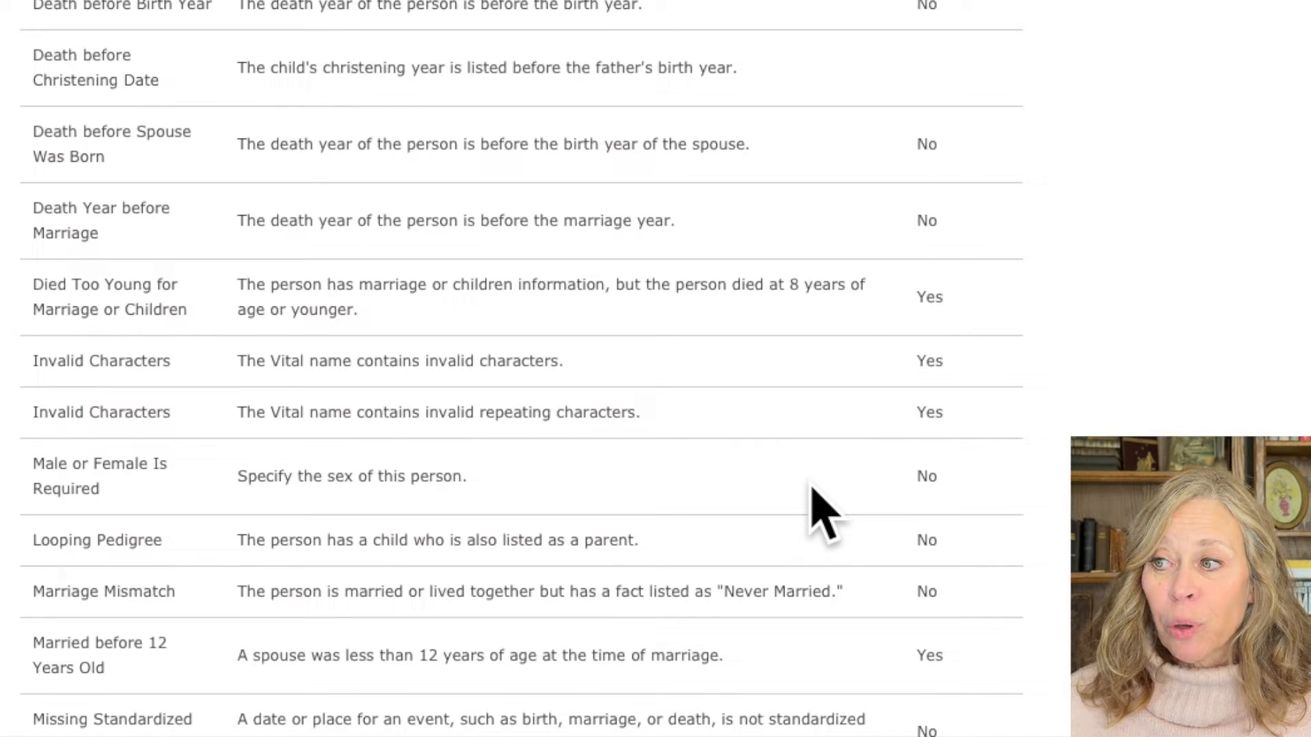
pyautogui.scroll(-3, 812, 492)
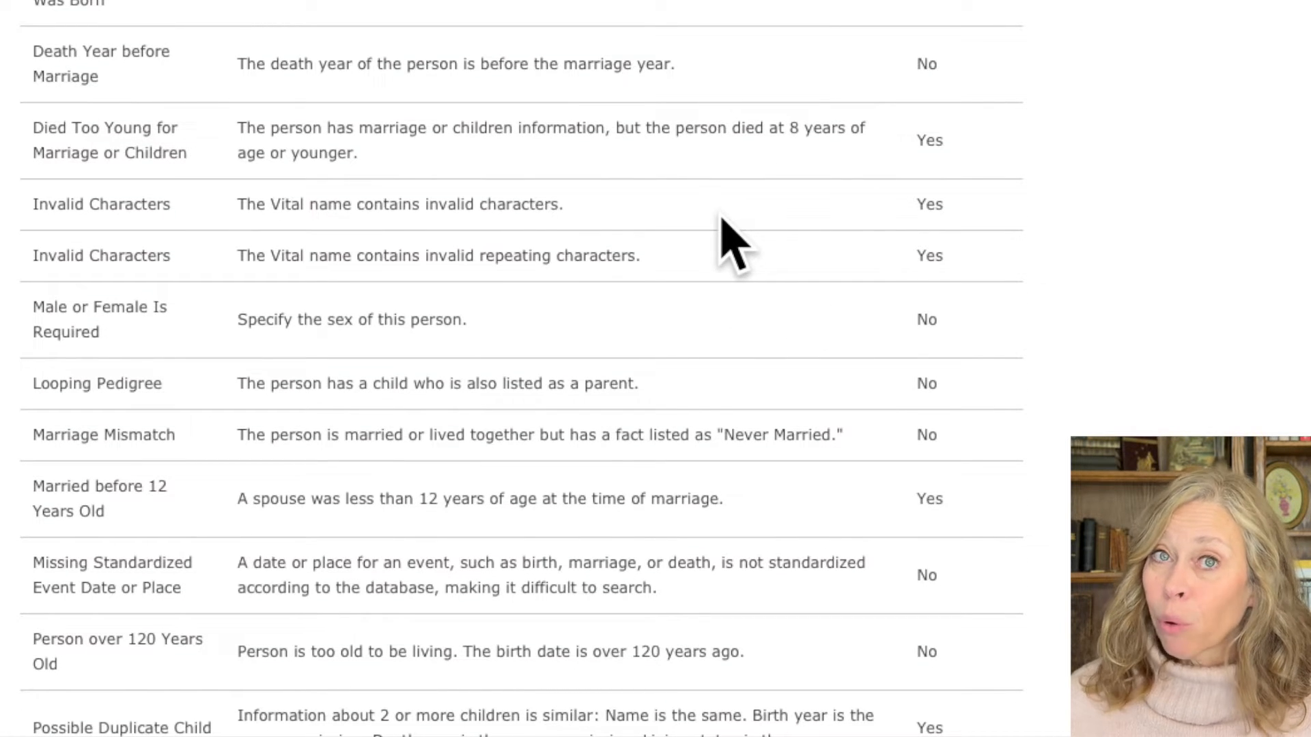
pyautogui.scroll(-2, 727, 241)
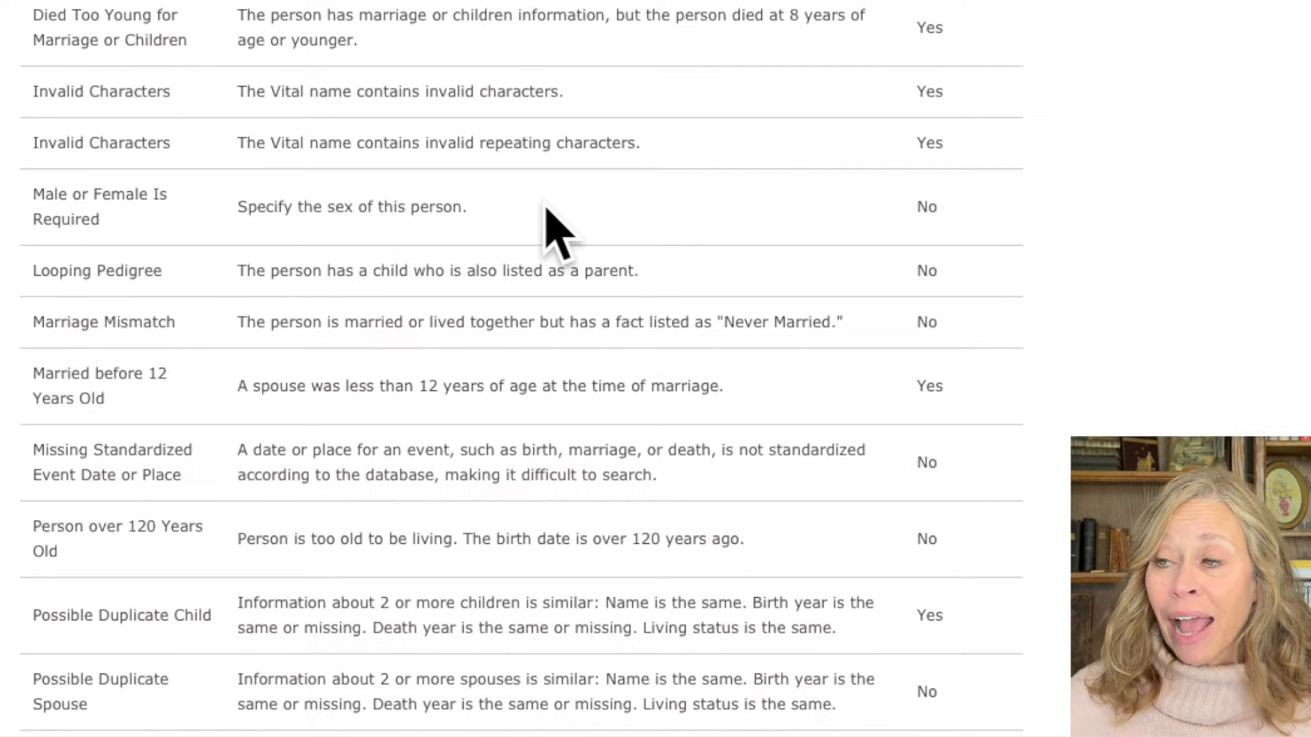
pyautogui.scroll(-2, 717, 444)
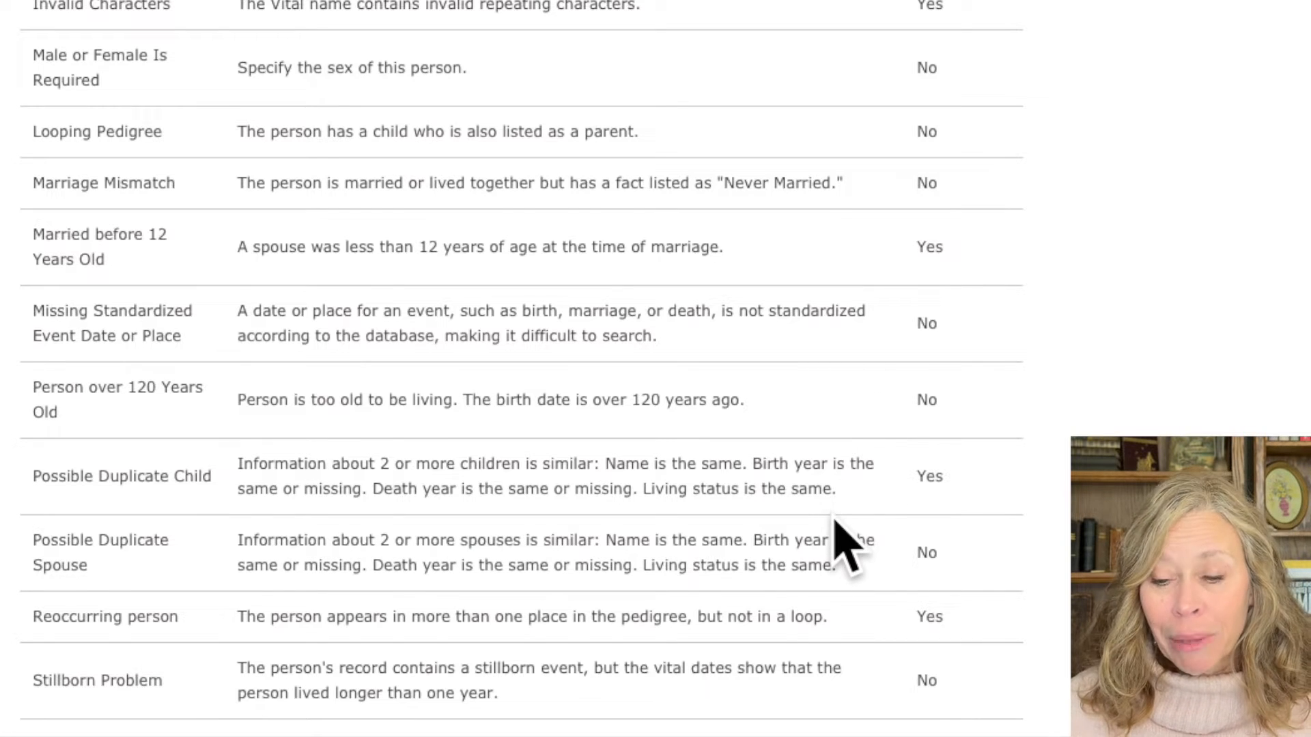
pyautogui.scroll(-2, 836, 522)
pyautogui.scroll(-1, 843, 546)
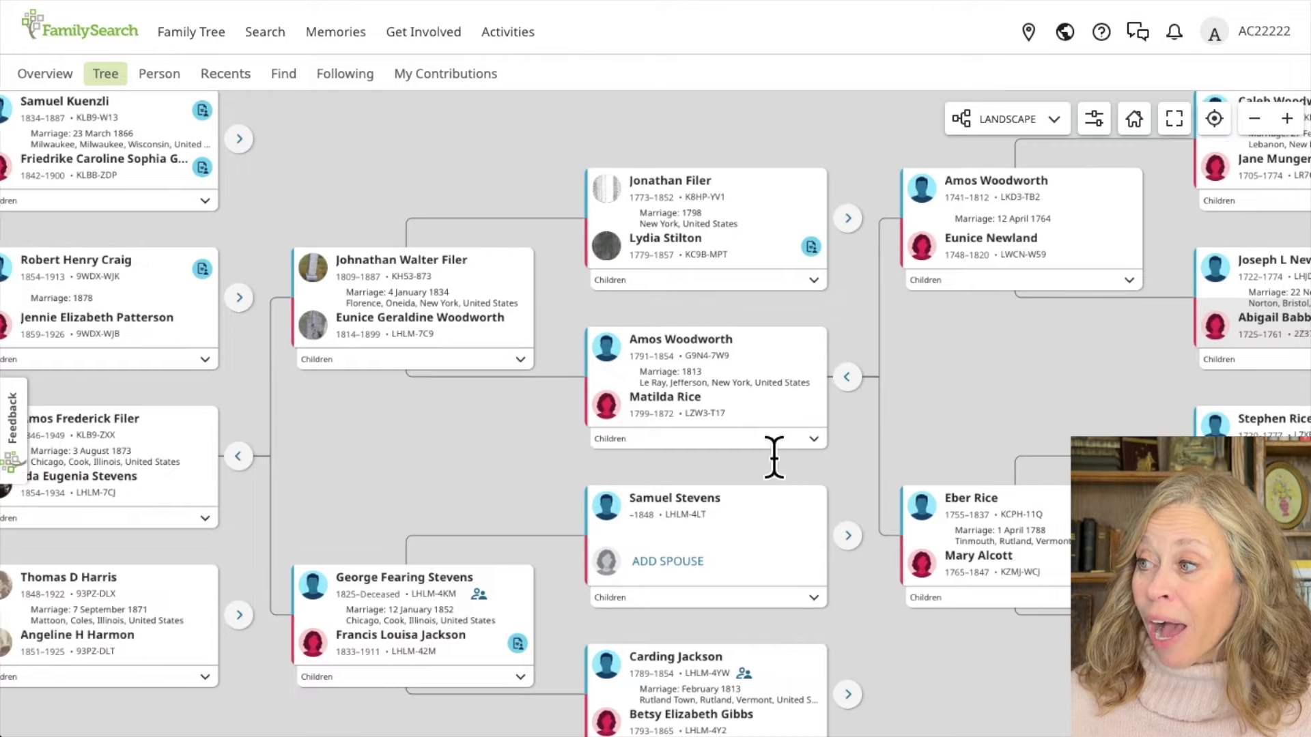
# Switch to the FamilySearch landscape tree and open the data problem flagged on the husband of the 1 February 1683 marriage
pyautogui.moveTo(774, 458); pyautogui.dragTo(609, 483)
pyautogui.moveTo(1099, 372); pyautogui.dragTo(664, 459)
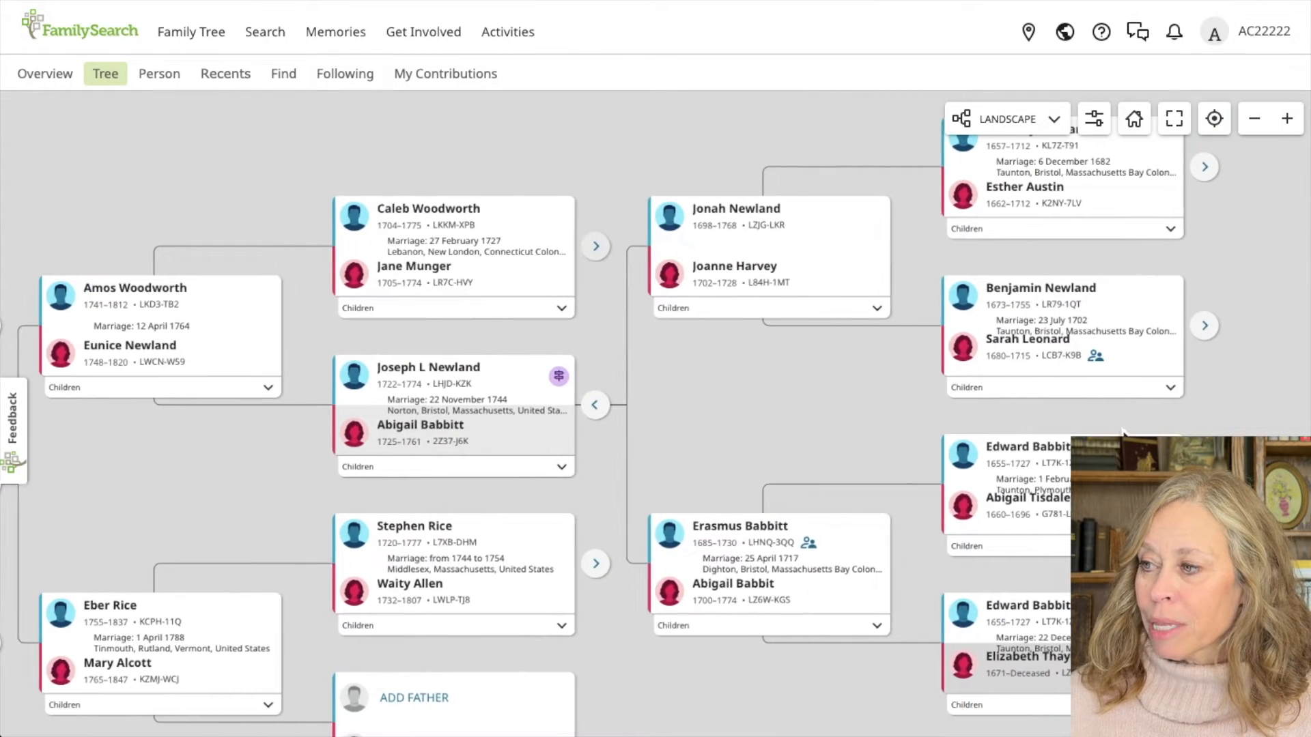
pyautogui.moveTo(1262, 481); pyautogui.dragTo(1265, 422)
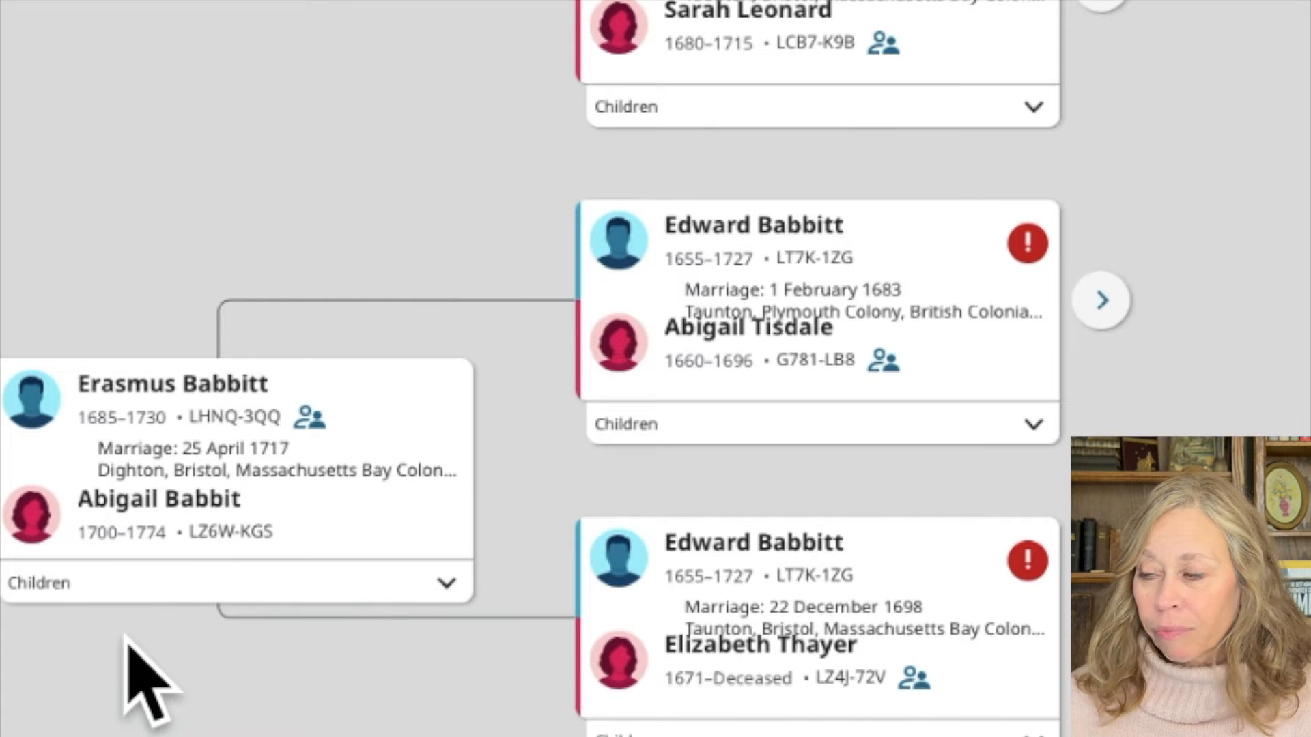
pyautogui.click(1027, 245)
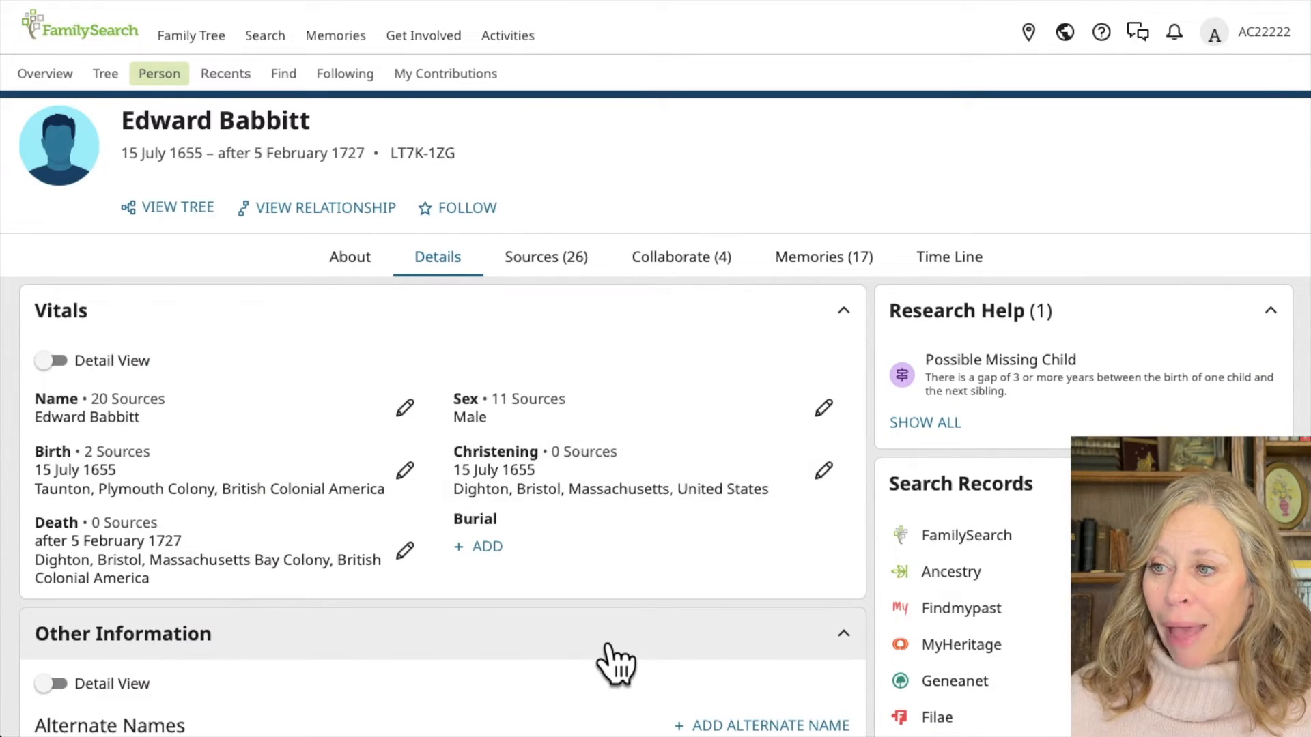
# Review the ancestor's vitals, other information and family members, expanding the children of his 22 December 1698 marriage
pyautogui.scroll(-7, 615, 665)
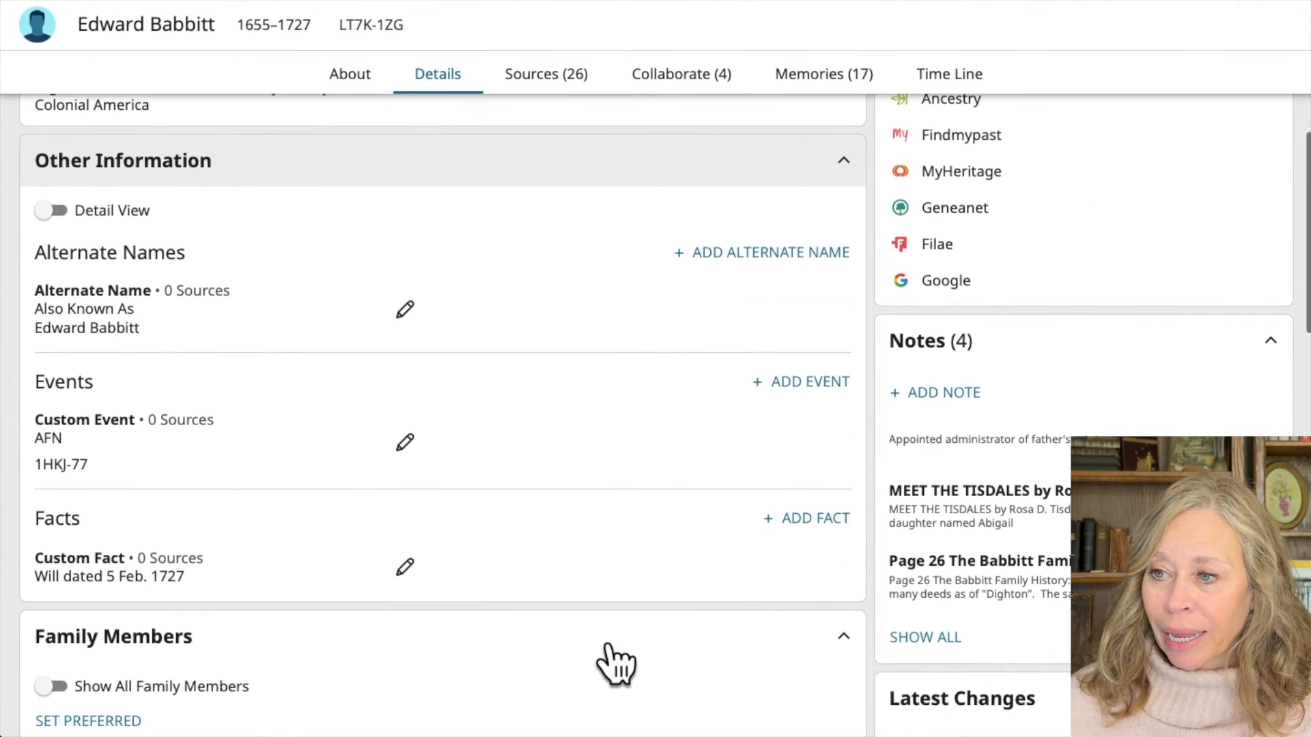
pyautogui.scroll(-9, 614, 666)
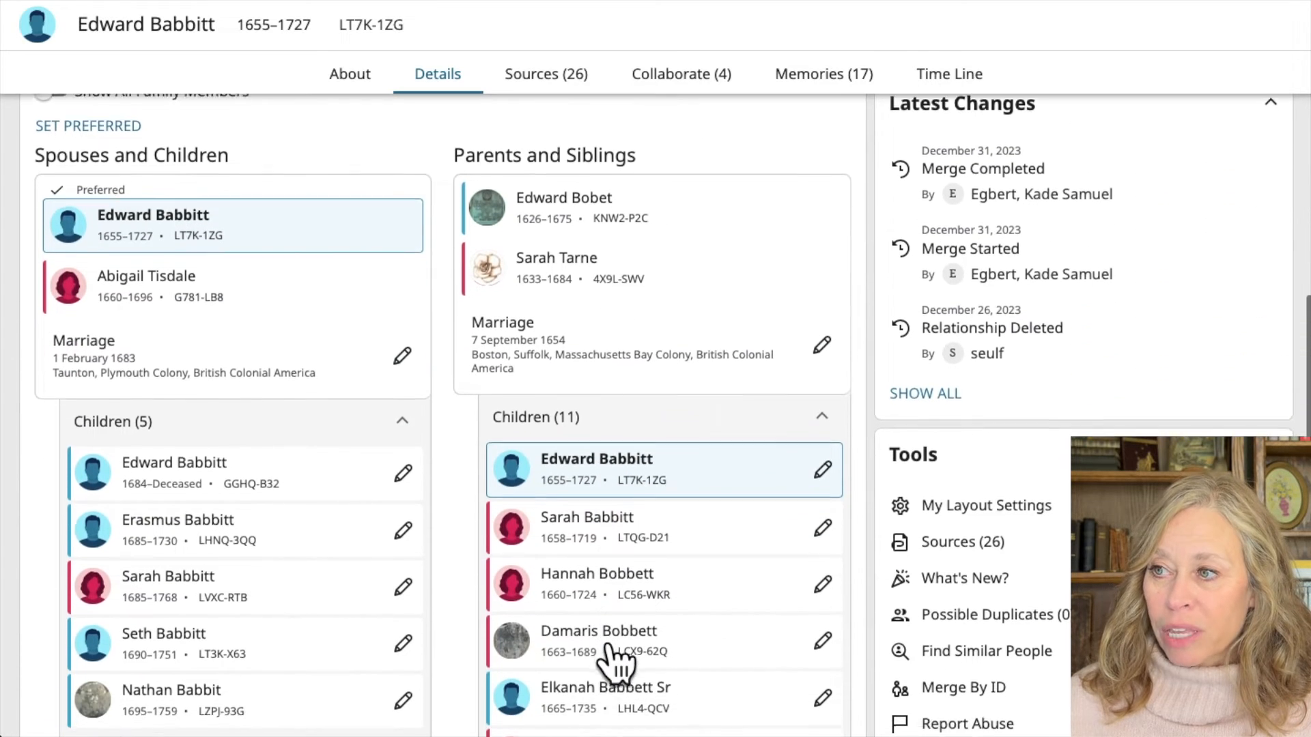
pyautogui.scroll(-1, 618, 659)
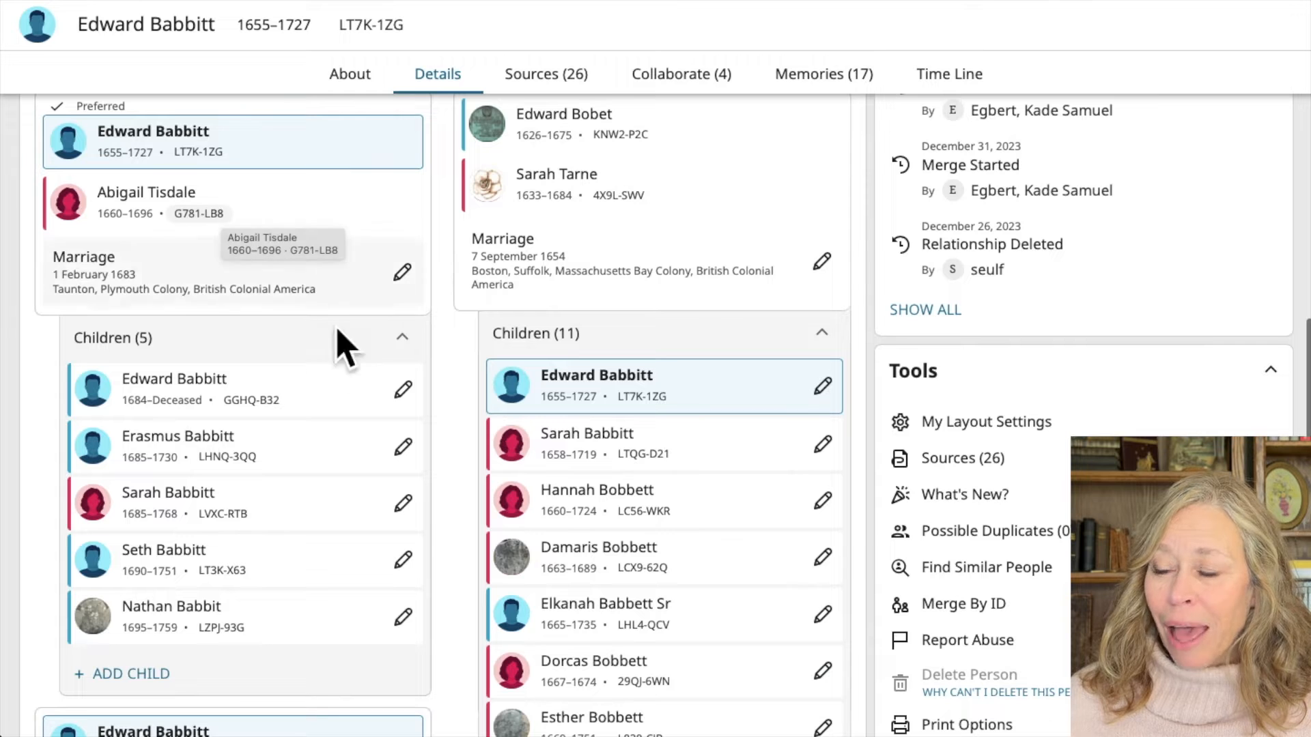
pyautogui.scroll(-4, 256, 622)
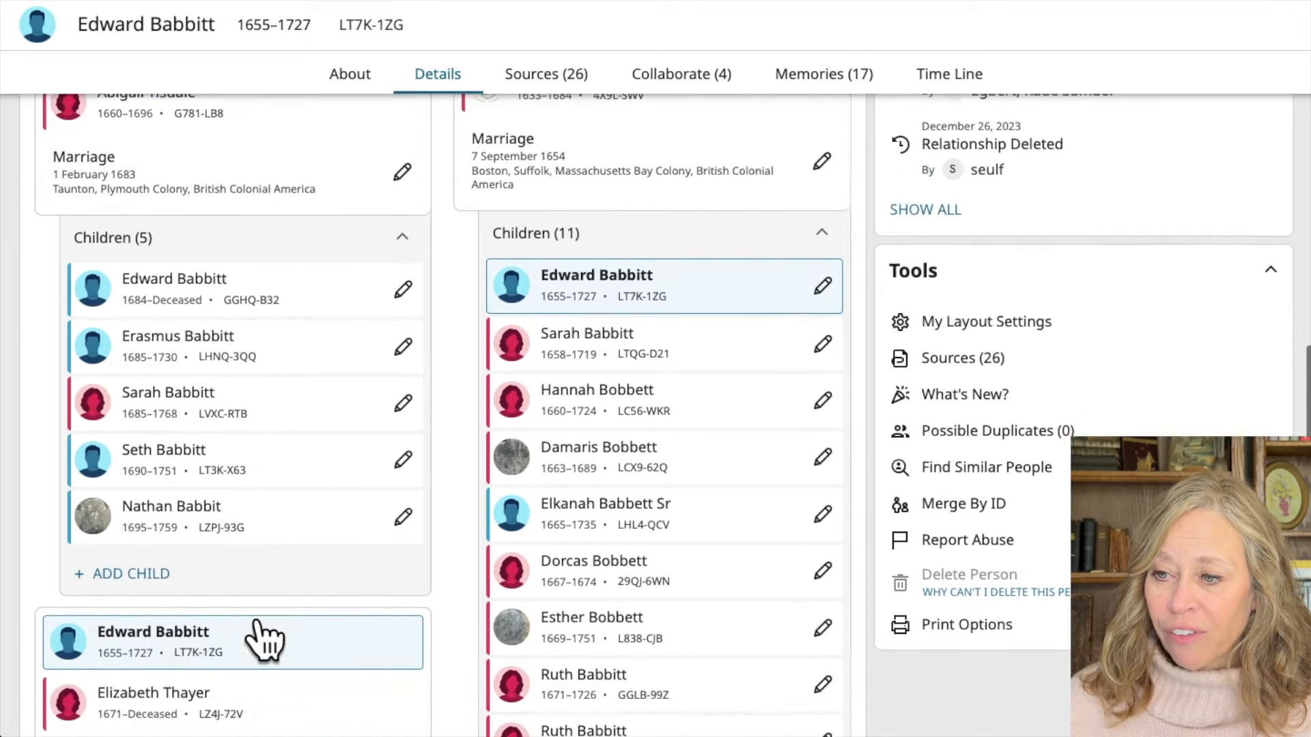
pyautogui.scroll(-3, 260, 639)
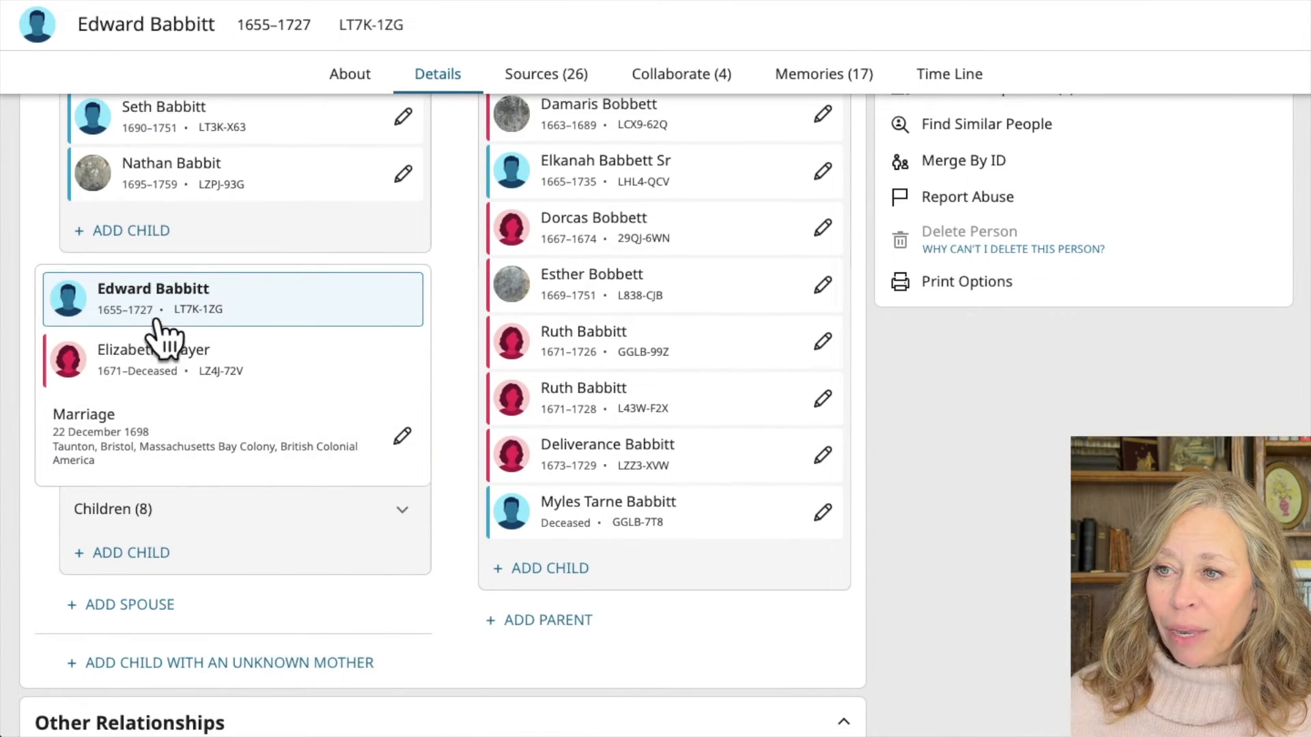
pyautogui.click(317, 512)
pyautogui.scroll(-3, 329, 526)
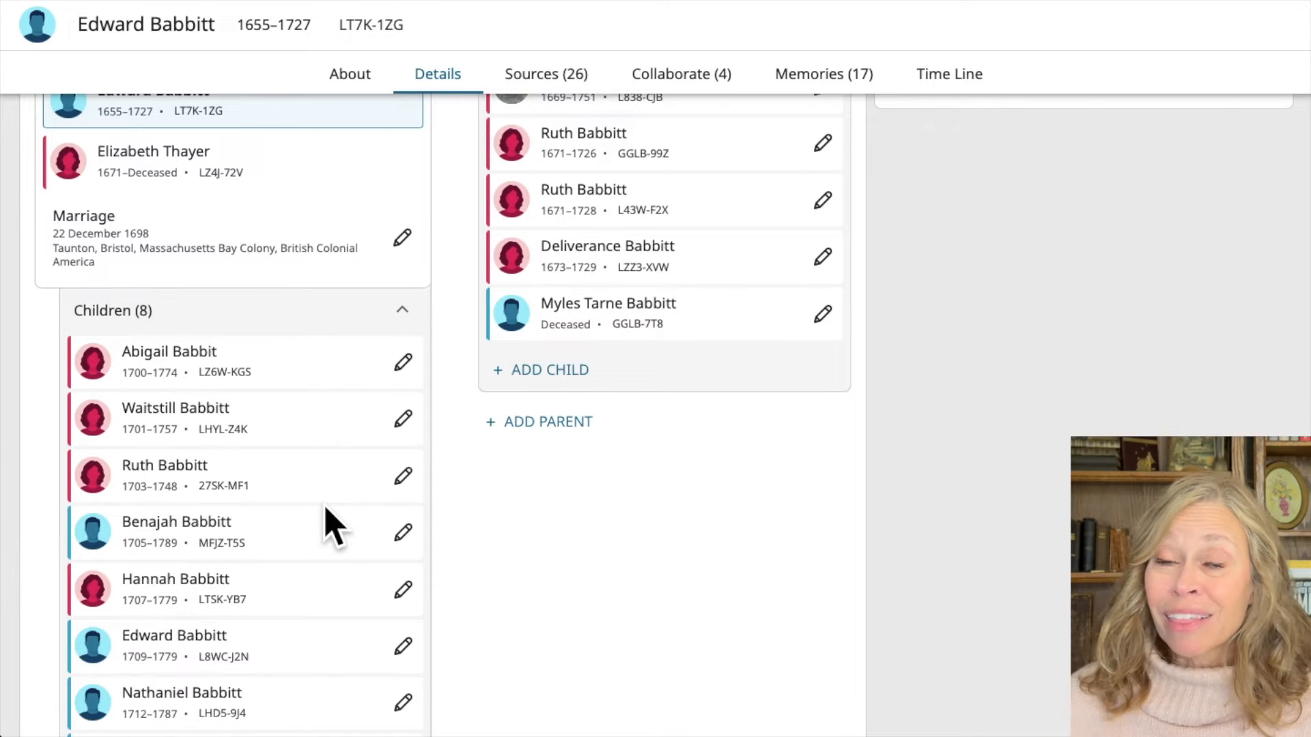
pyautogui.scroll(15, 332, 526)
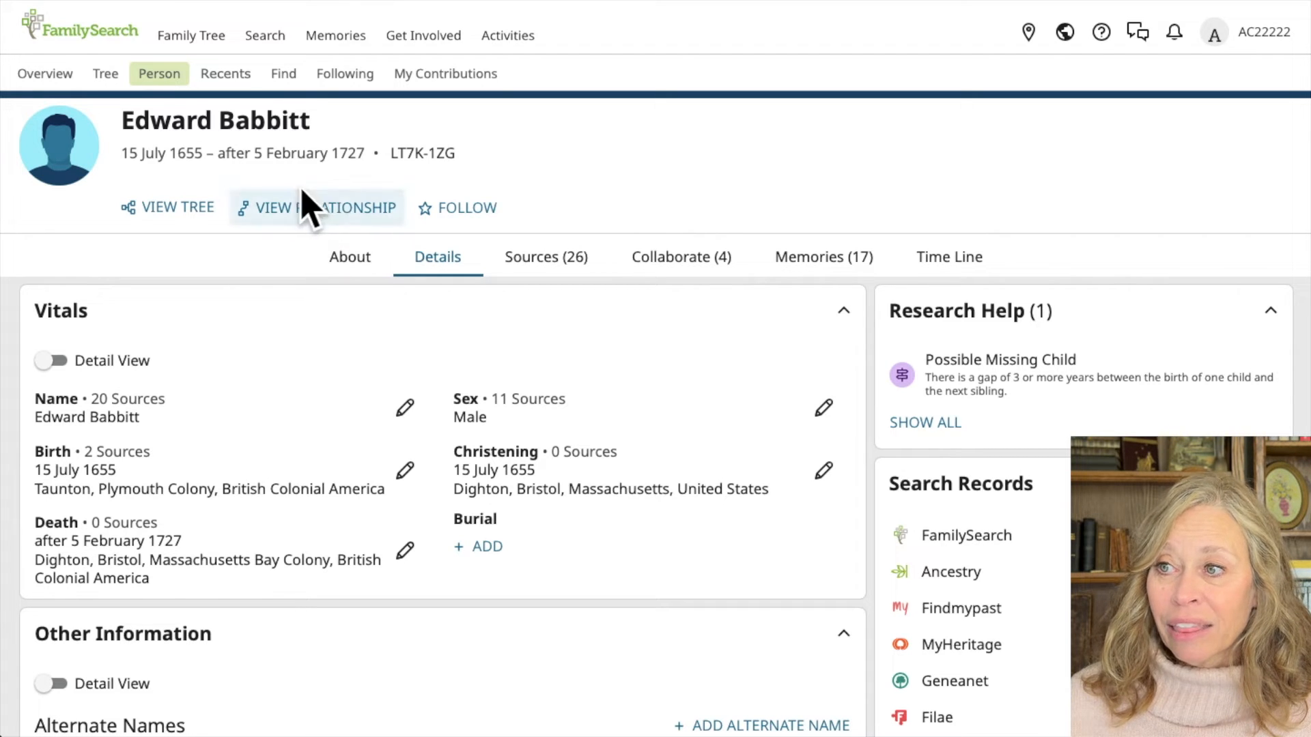
# Start a new note on the ancestor, mark it as an Alert Note and title it "He is not a duplicating person"
pyautogui.scroll(-8, 573, 501)
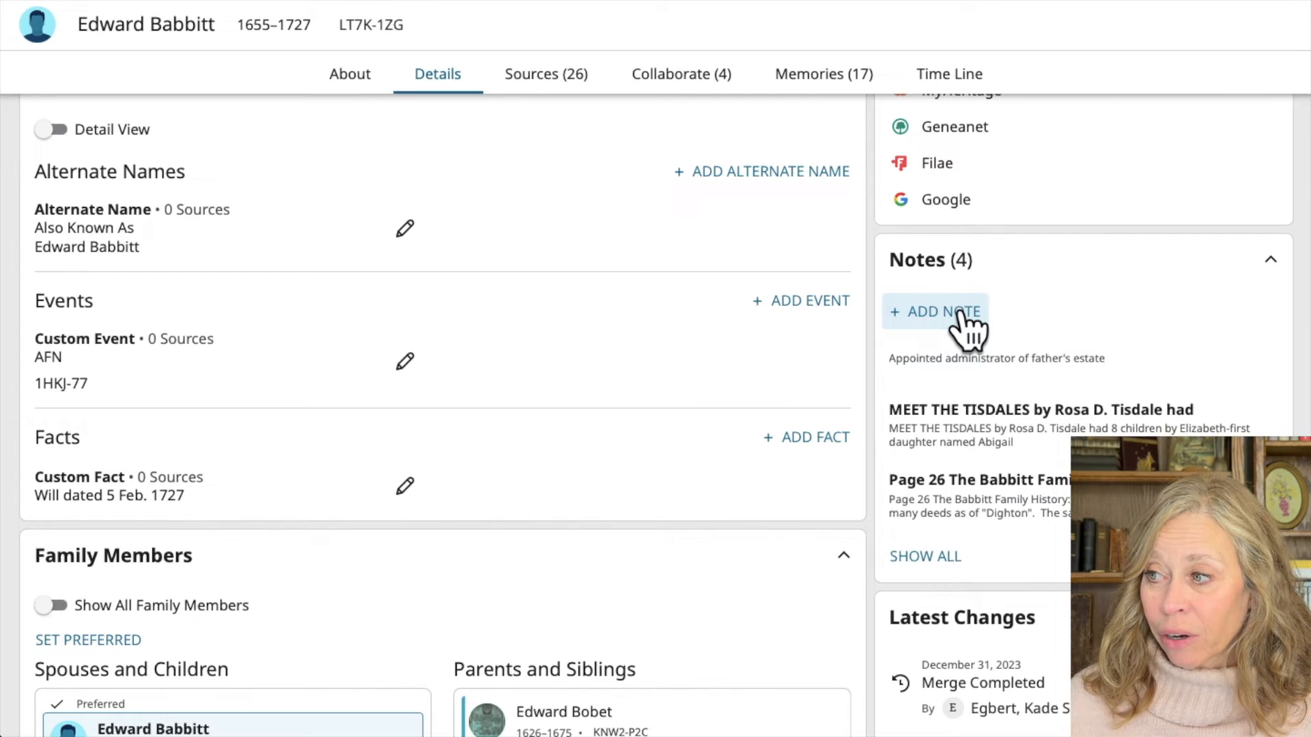
pyautogui.click(959, 316)
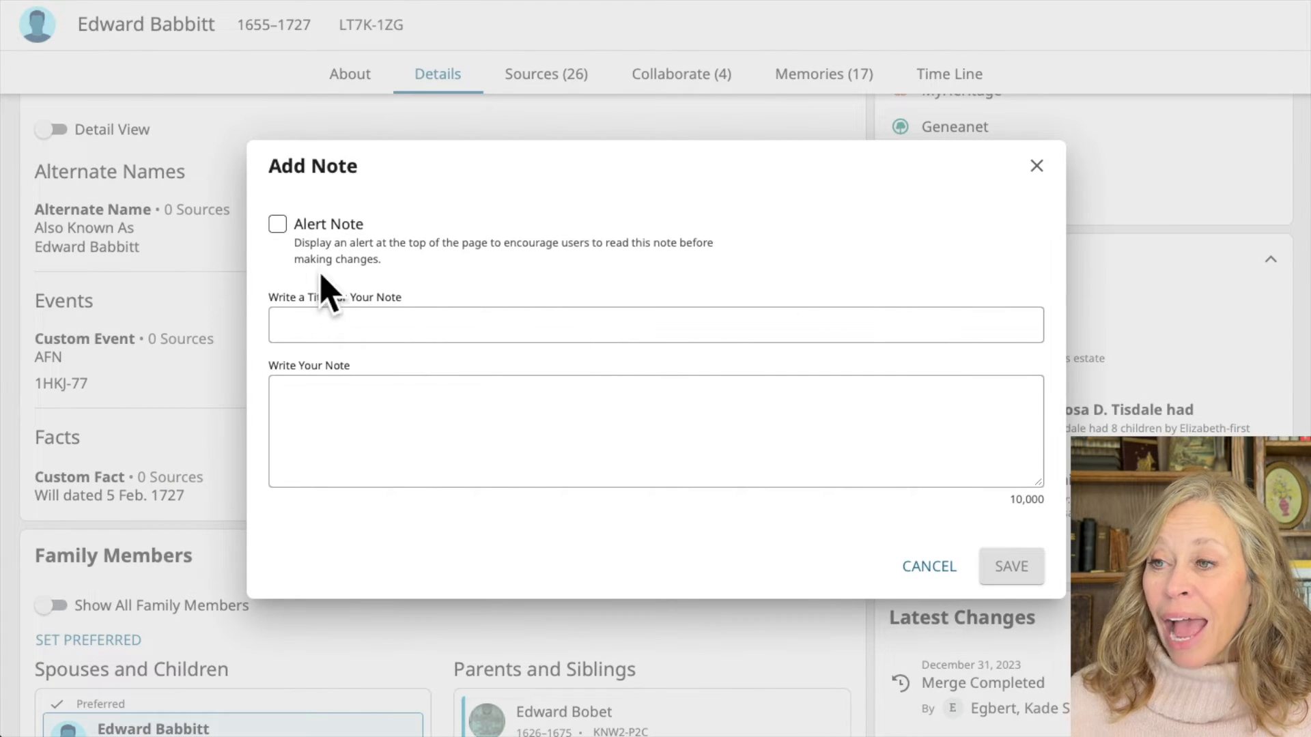
pyautogui.click(276, 231)
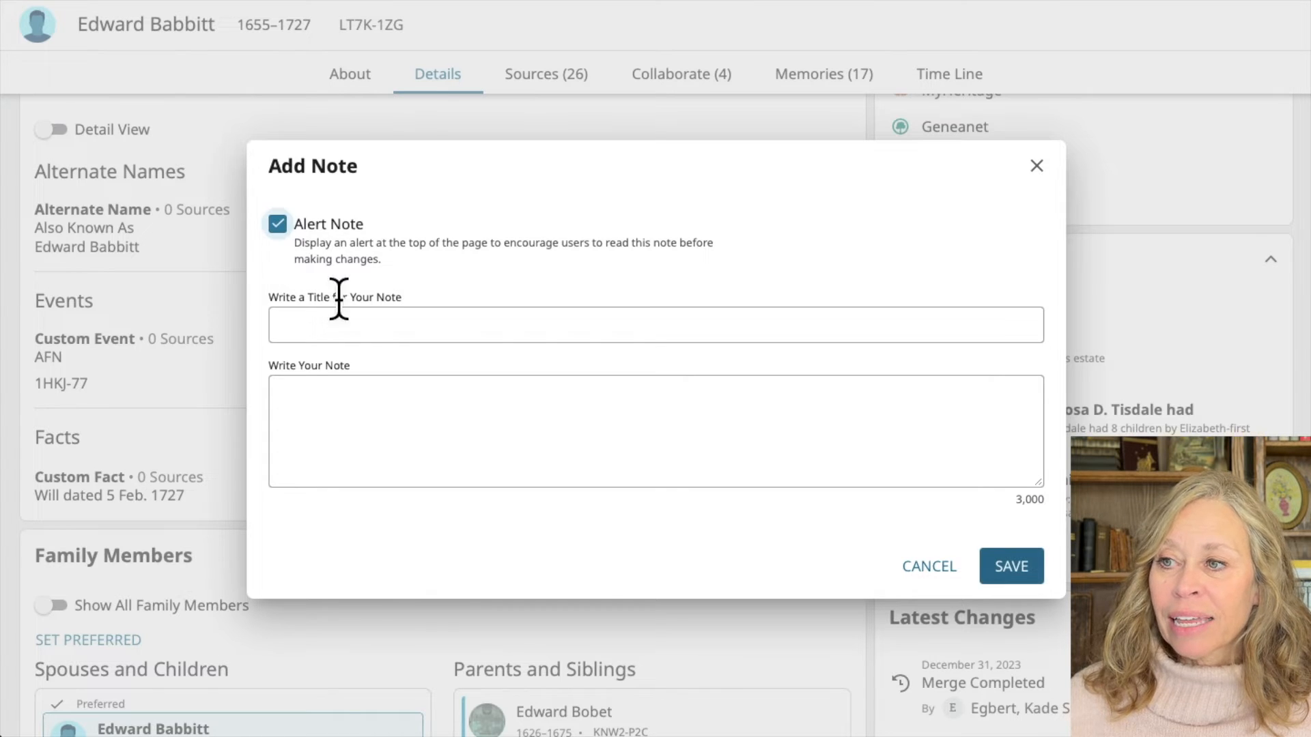
pyautogui.click(368, 326)
pyautogui.write('He is ')
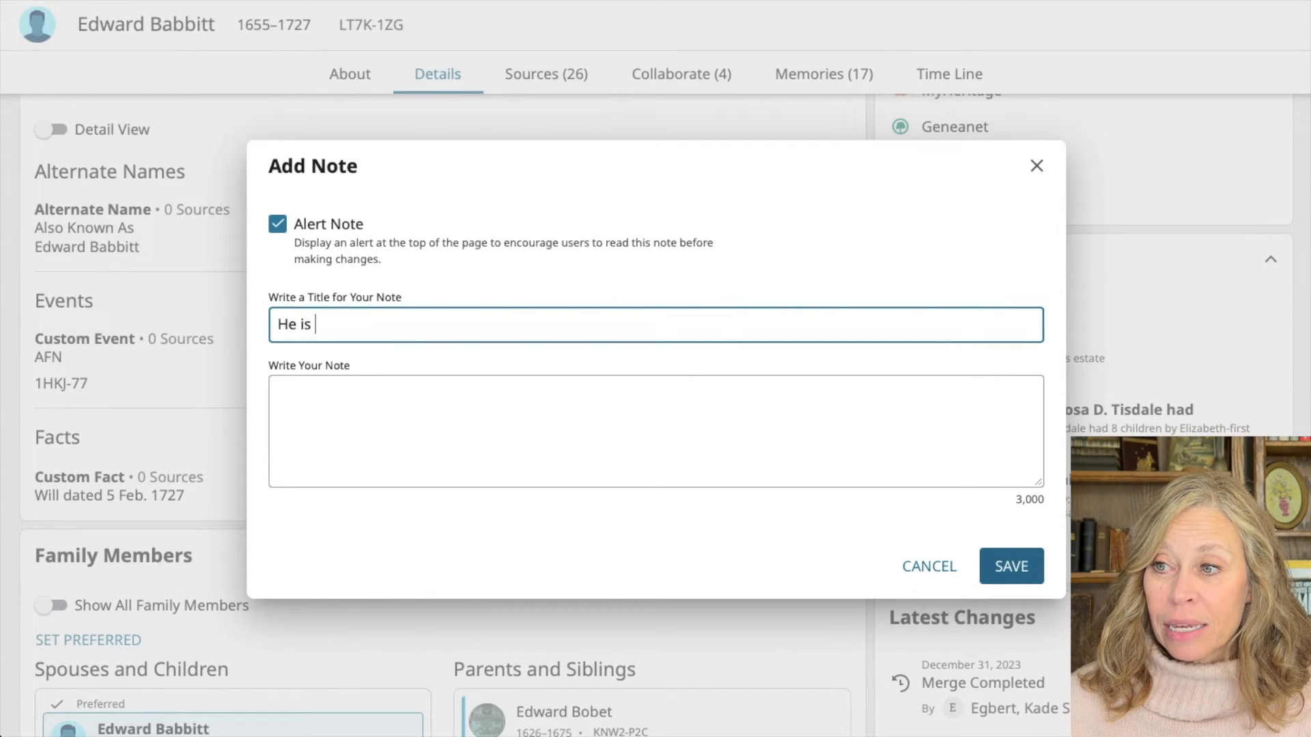
pyautogui.write('not a duplicating person')
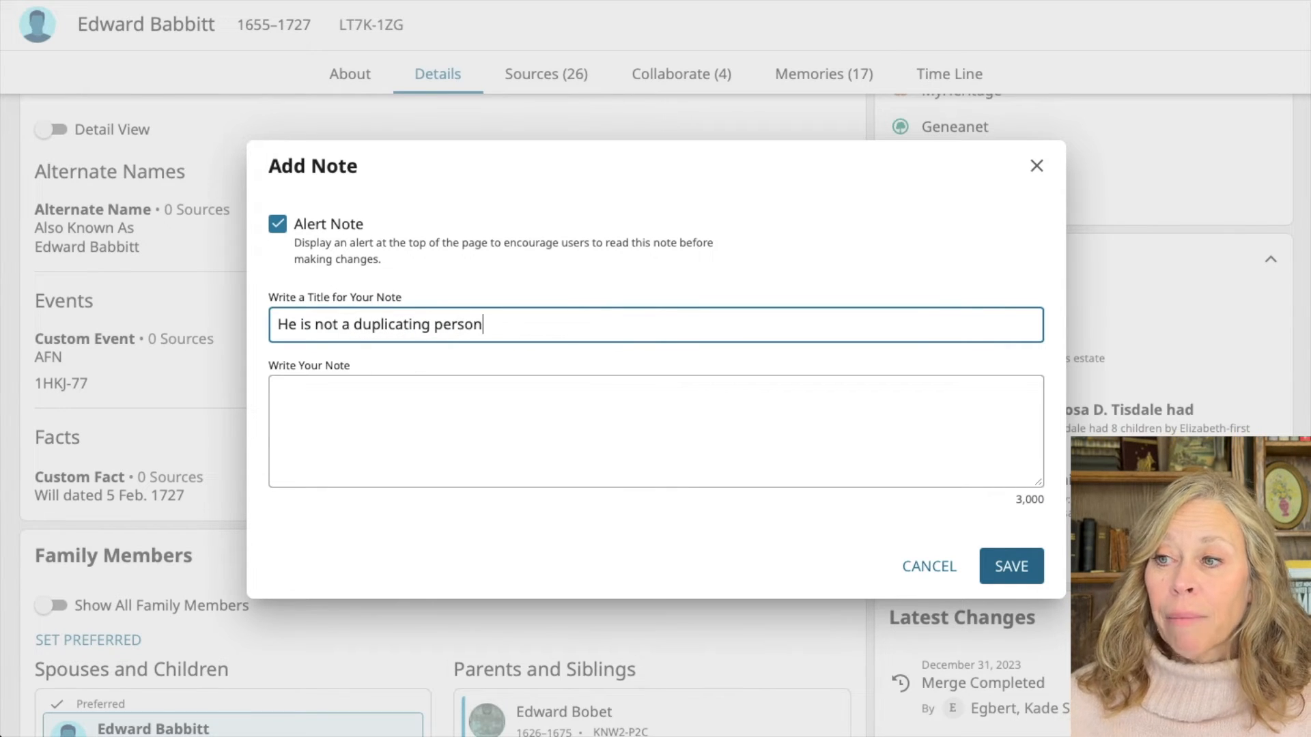
# Write the note's body text: "He truly did give birth to children who married one another -they had different mo"
pyautogui.click(340, 399)
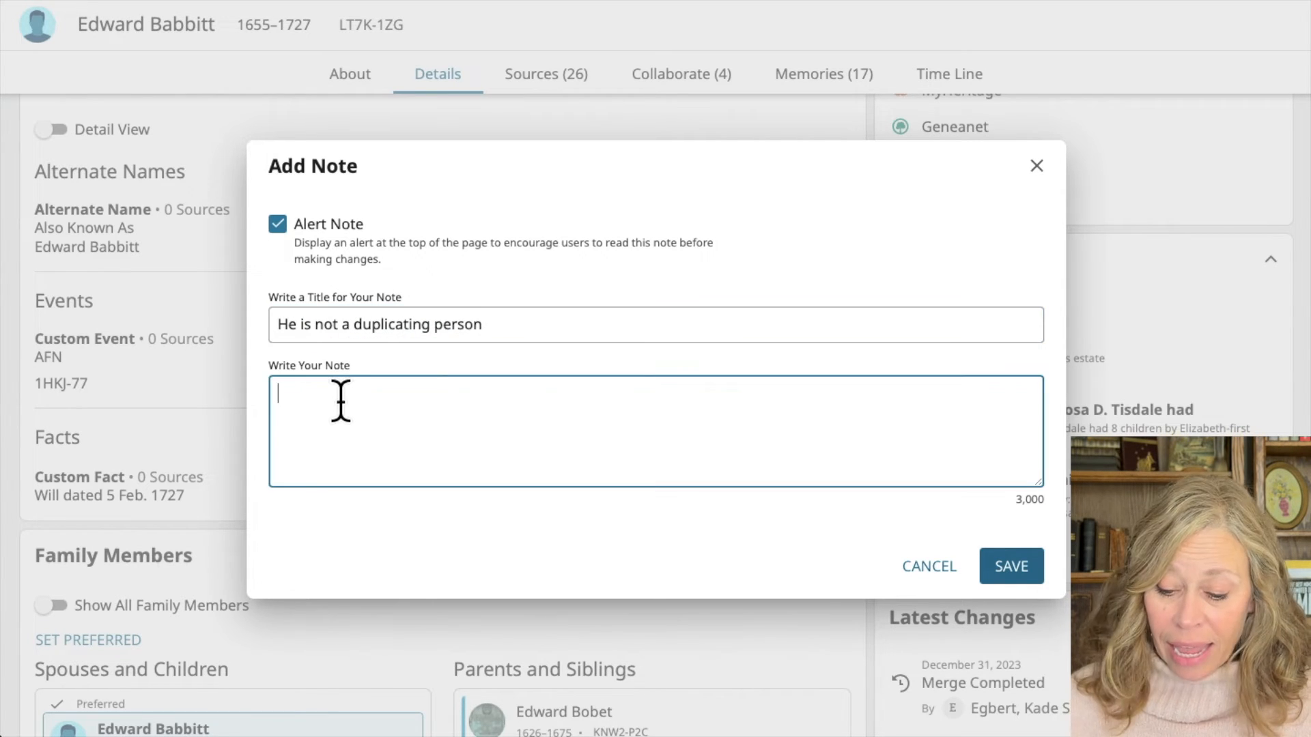
pyautogui.write('He truly did give birth to children who mar')
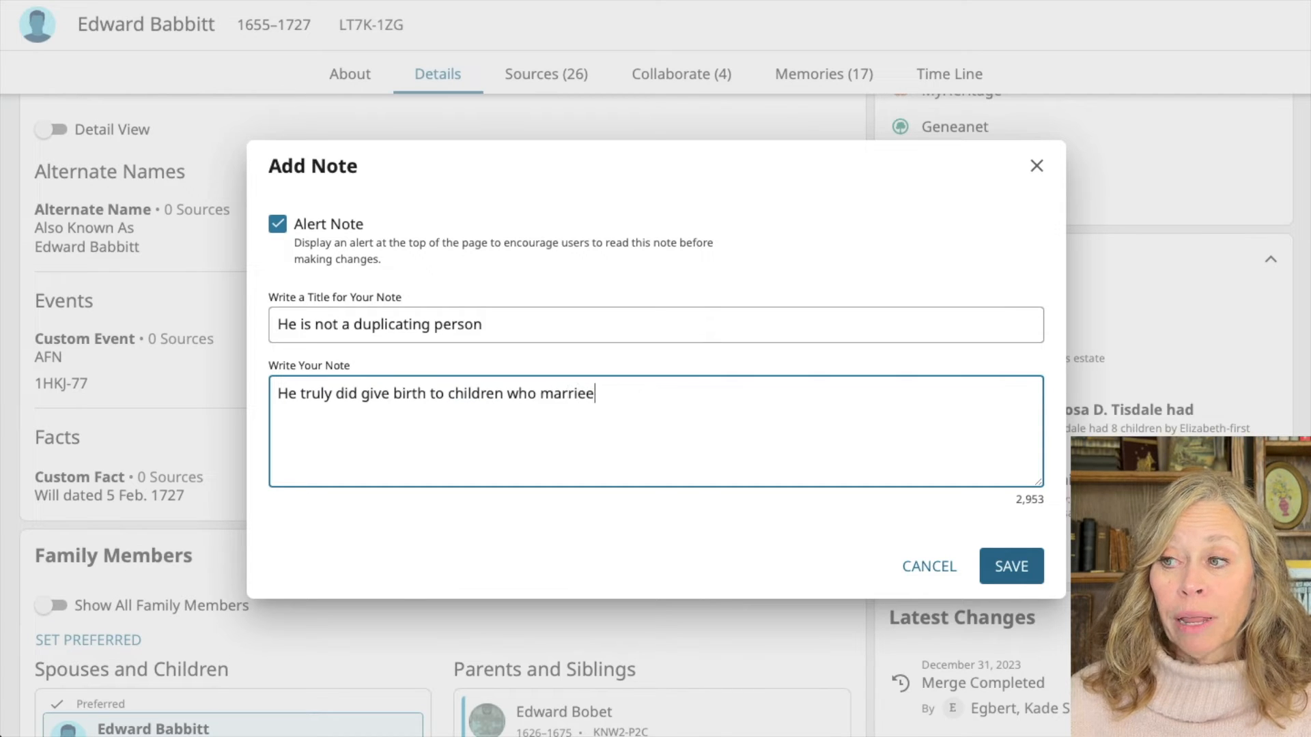
pyautogui.write('ried one another -hte')
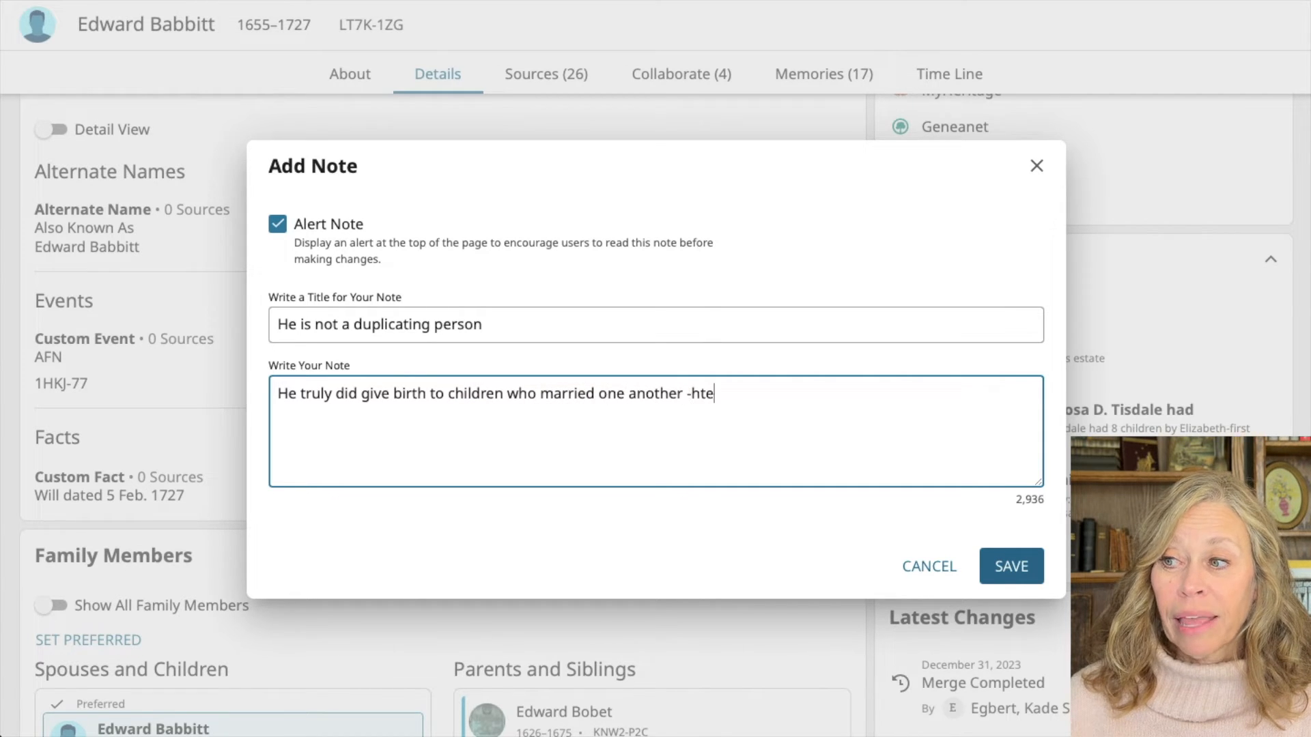
pyautogui.press('BackSpace')
pyautogui.write('they had different mo')
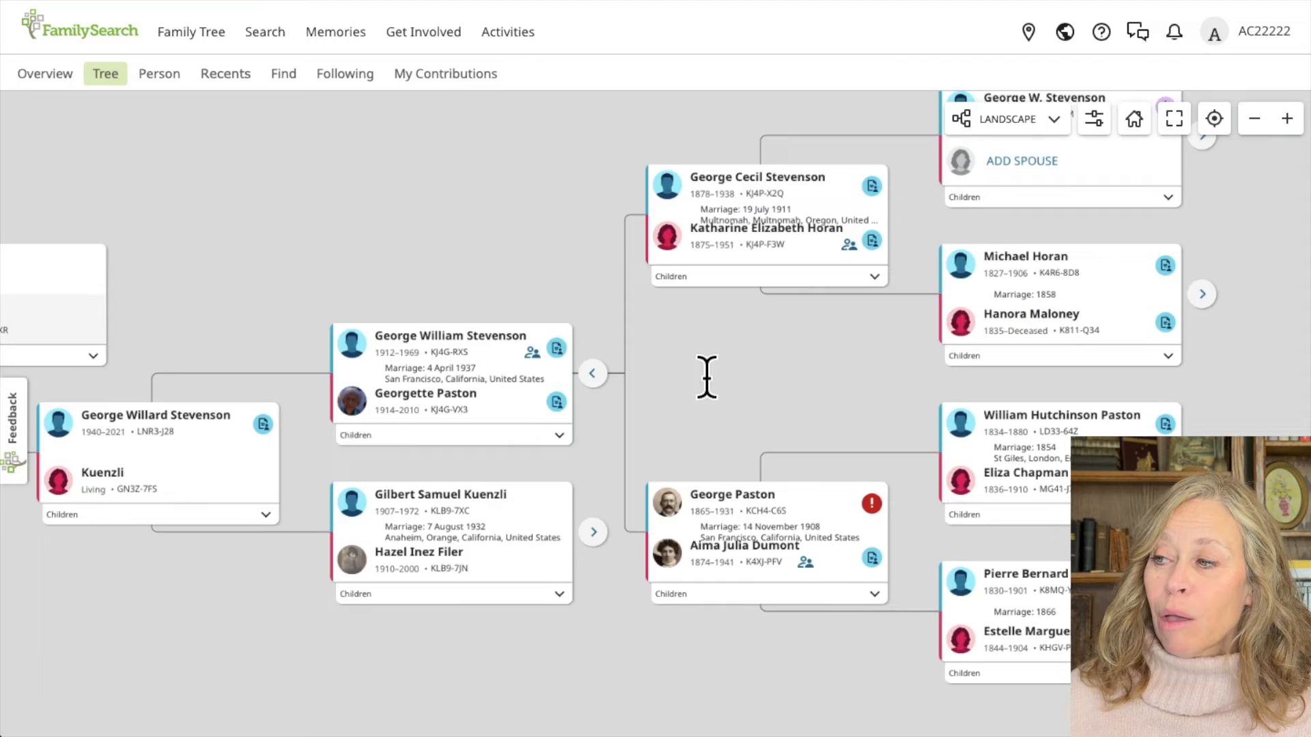
# Inspect the Missing Standardized Christening Place problem on the husband of the 14 November 1908 marriage, and open his summary
pyautogui.moveTo(705, 378); pyautogui.dragTo(546, 386)
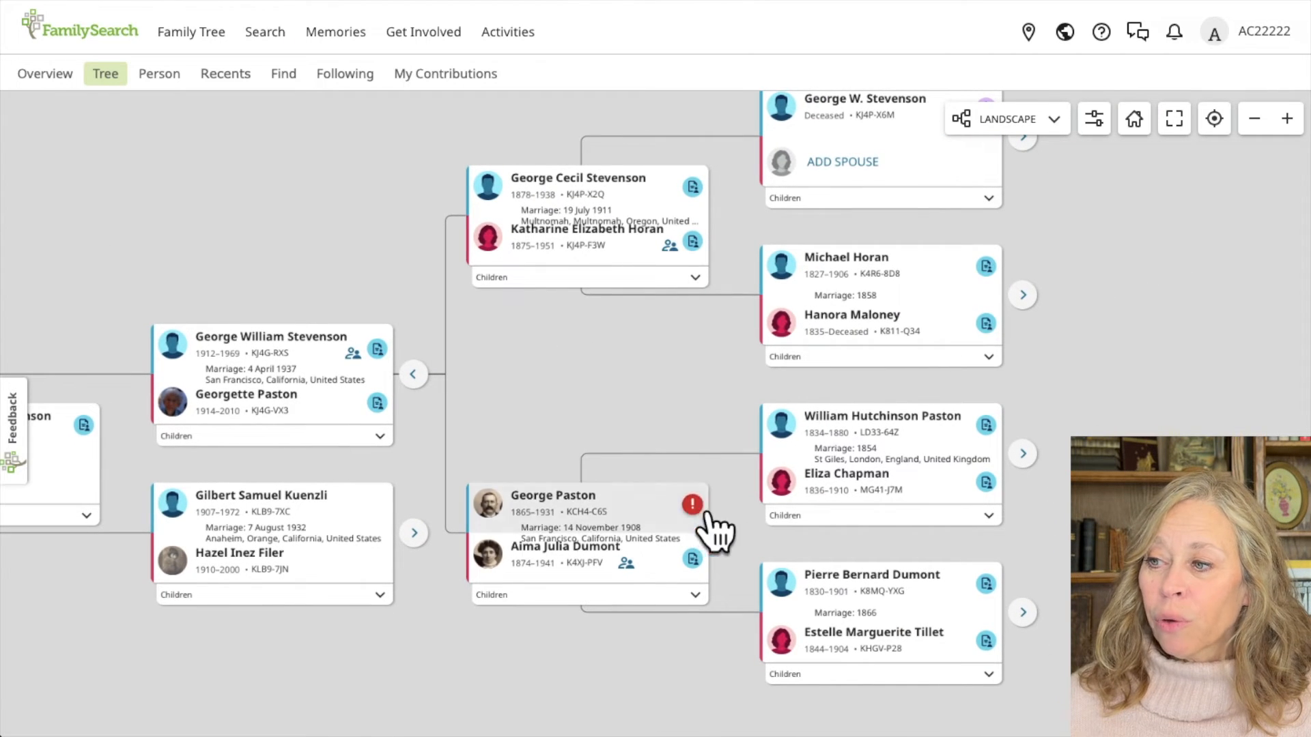
pyautogui.click(691, 506)
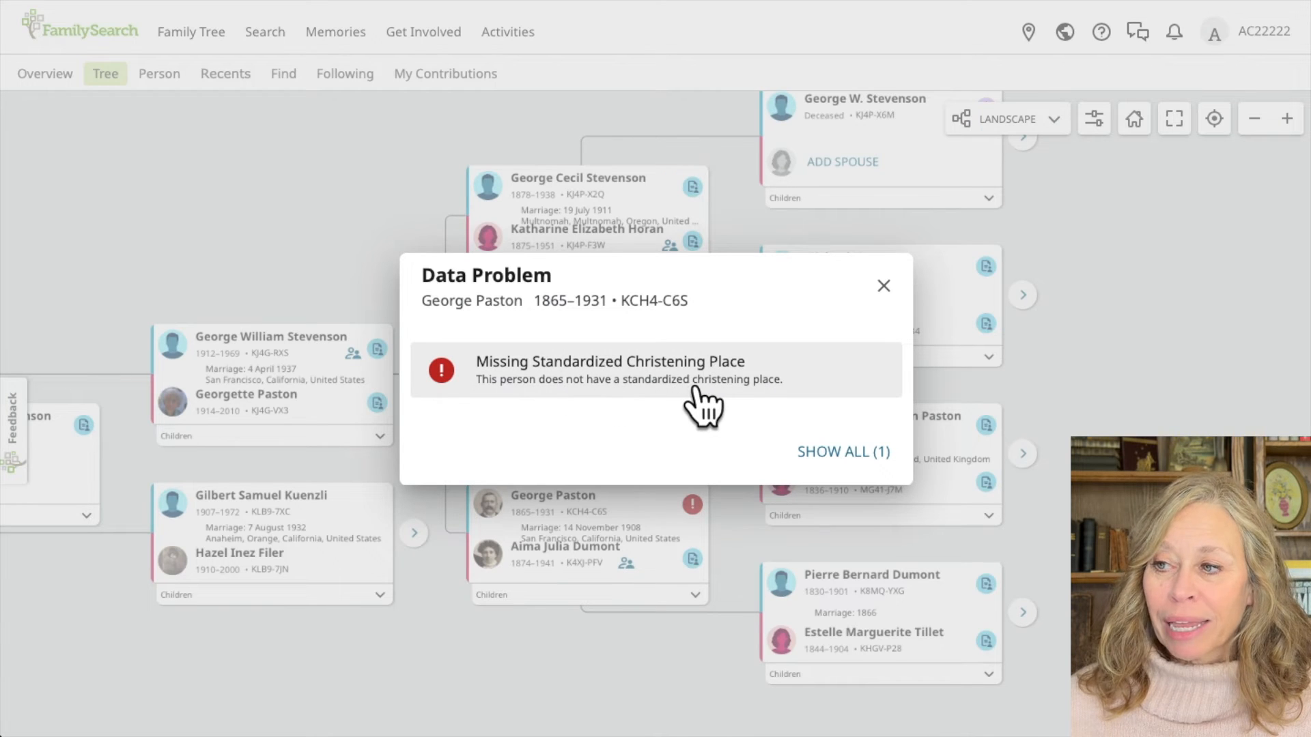
pyautogui.click(670, 377)
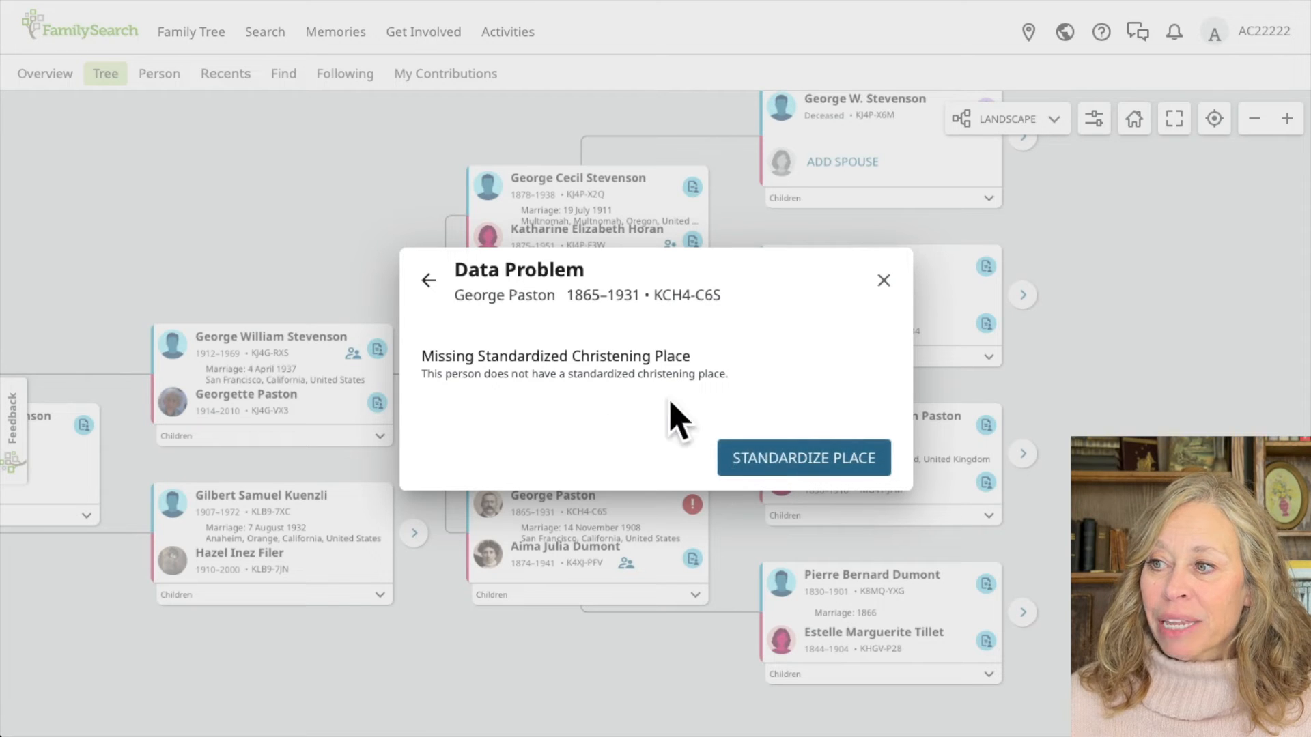
pyautogui.click(541, 531)
pyautogui.click(564, 520)
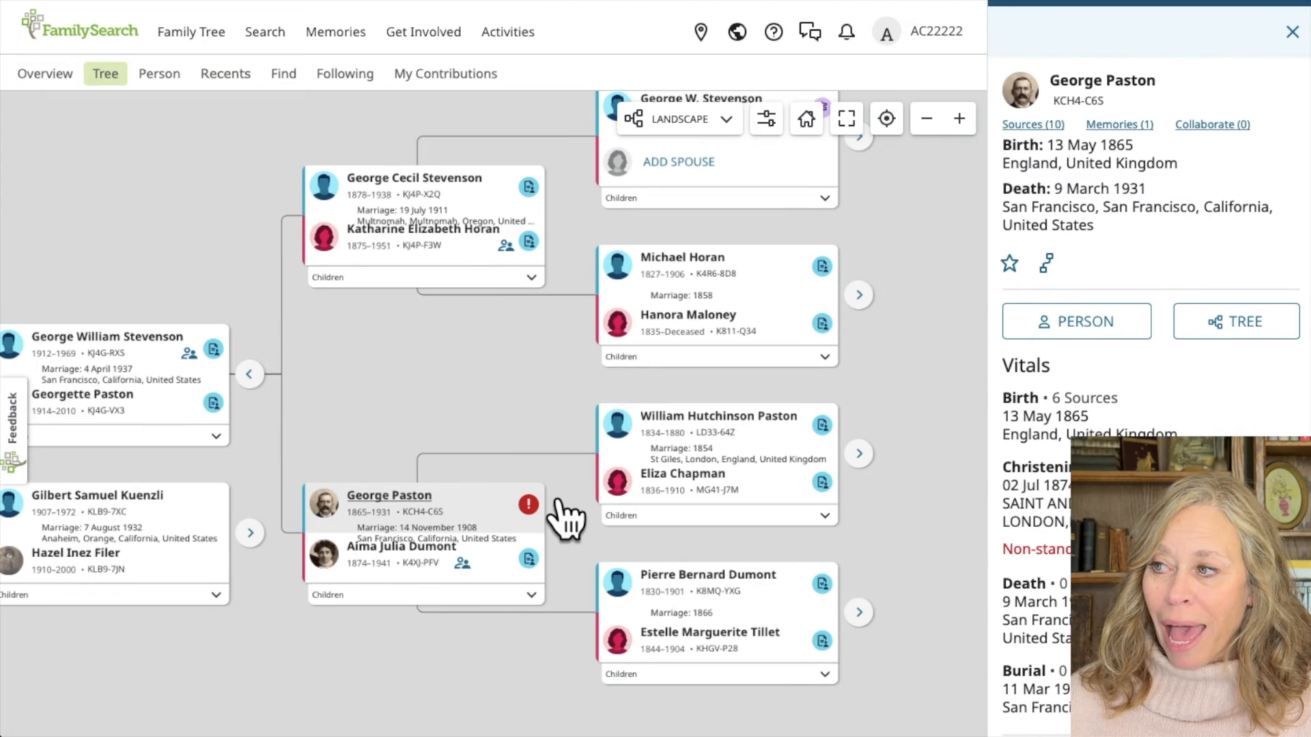
# On the husband's full person page, set the christening place to the standardized Marylebone, London, England, United Kingdom, save it, and return to the family tree
pyautogui.click(1078, 329)
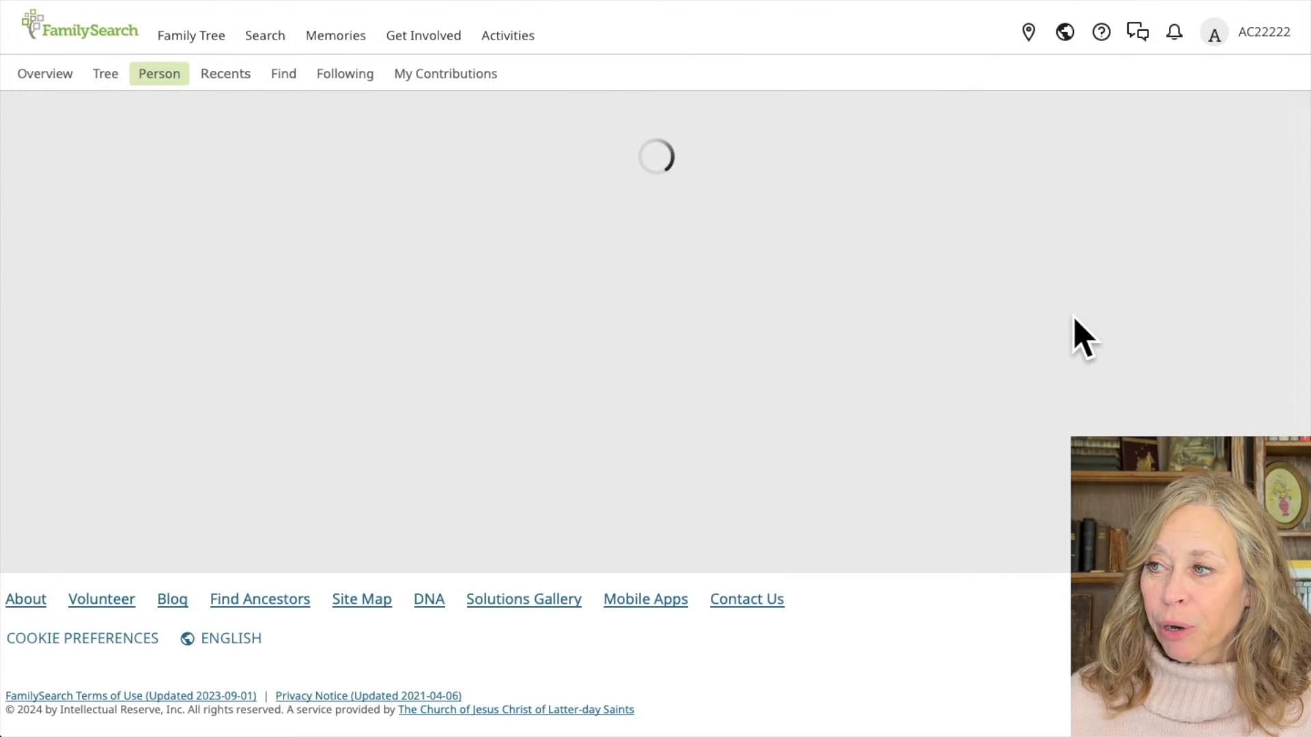
pyautogui.scroll(-2, 515, 410)
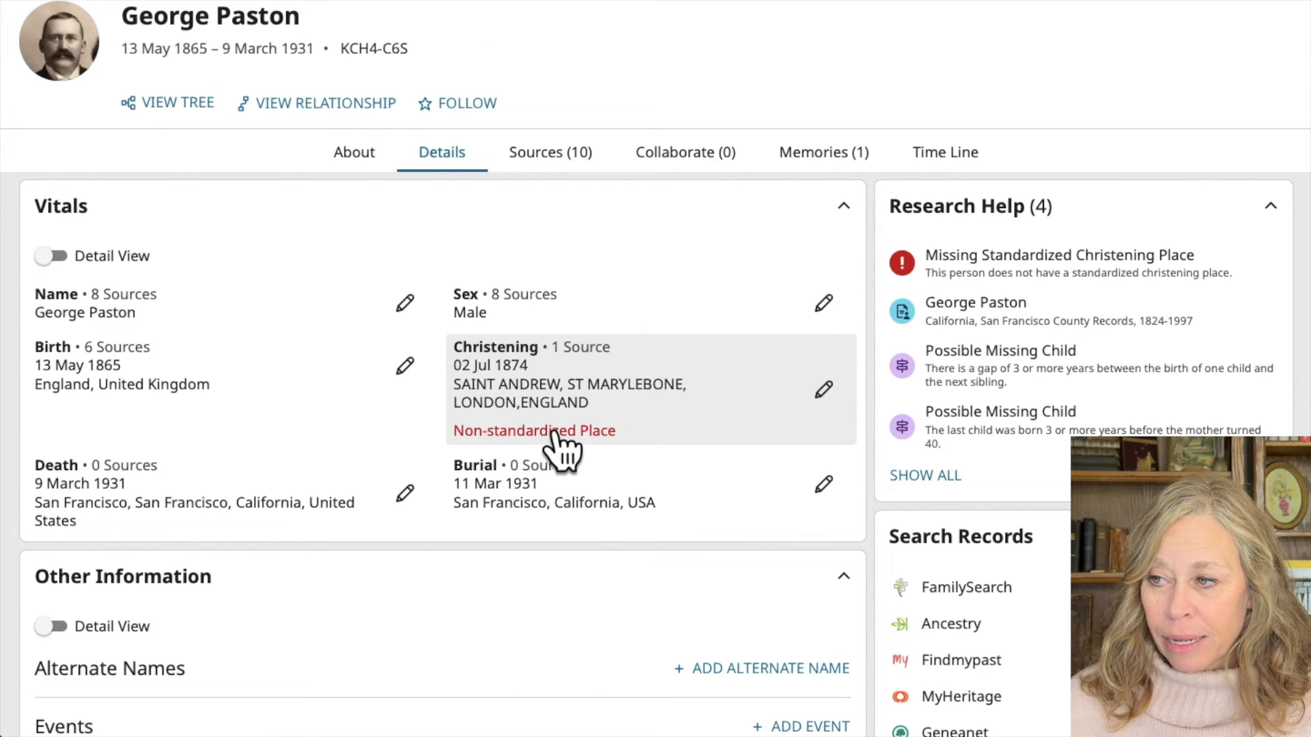
pyautogui.click(824, 389)
pyautogui.click(442, 263)
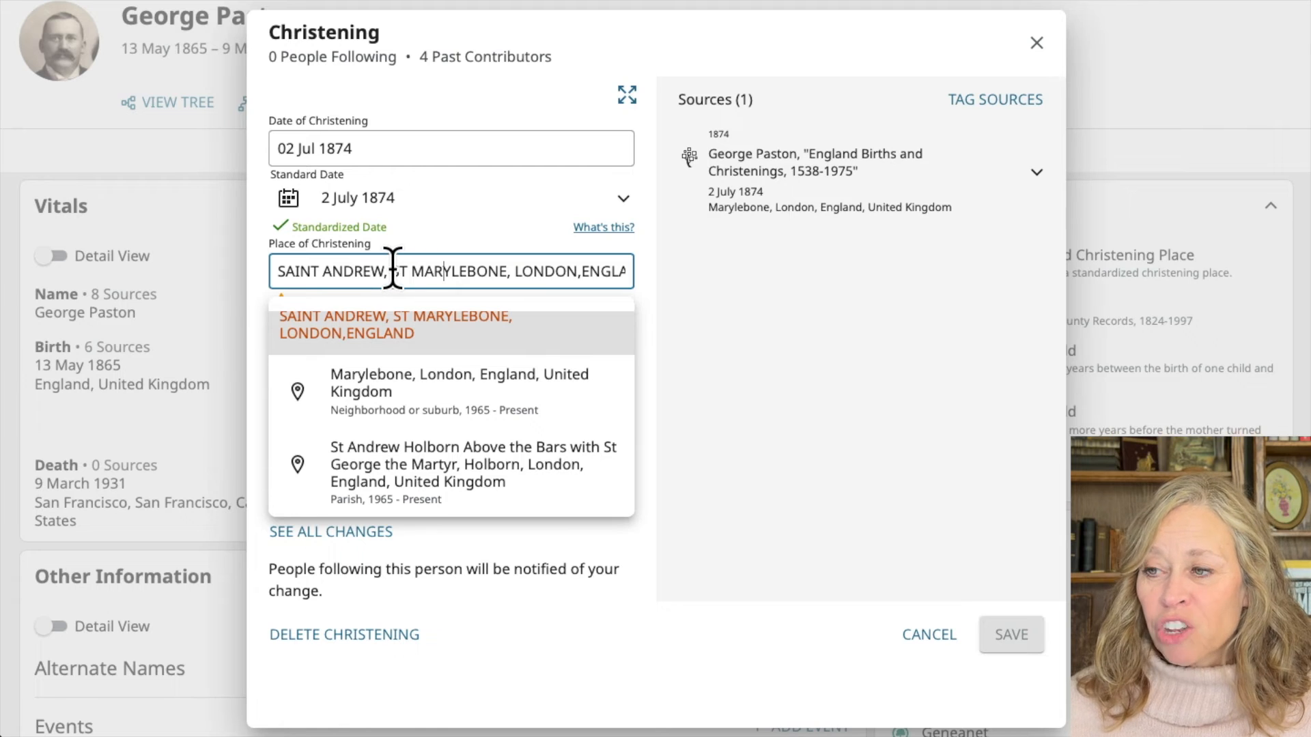
pyautogui.click(411, 395)
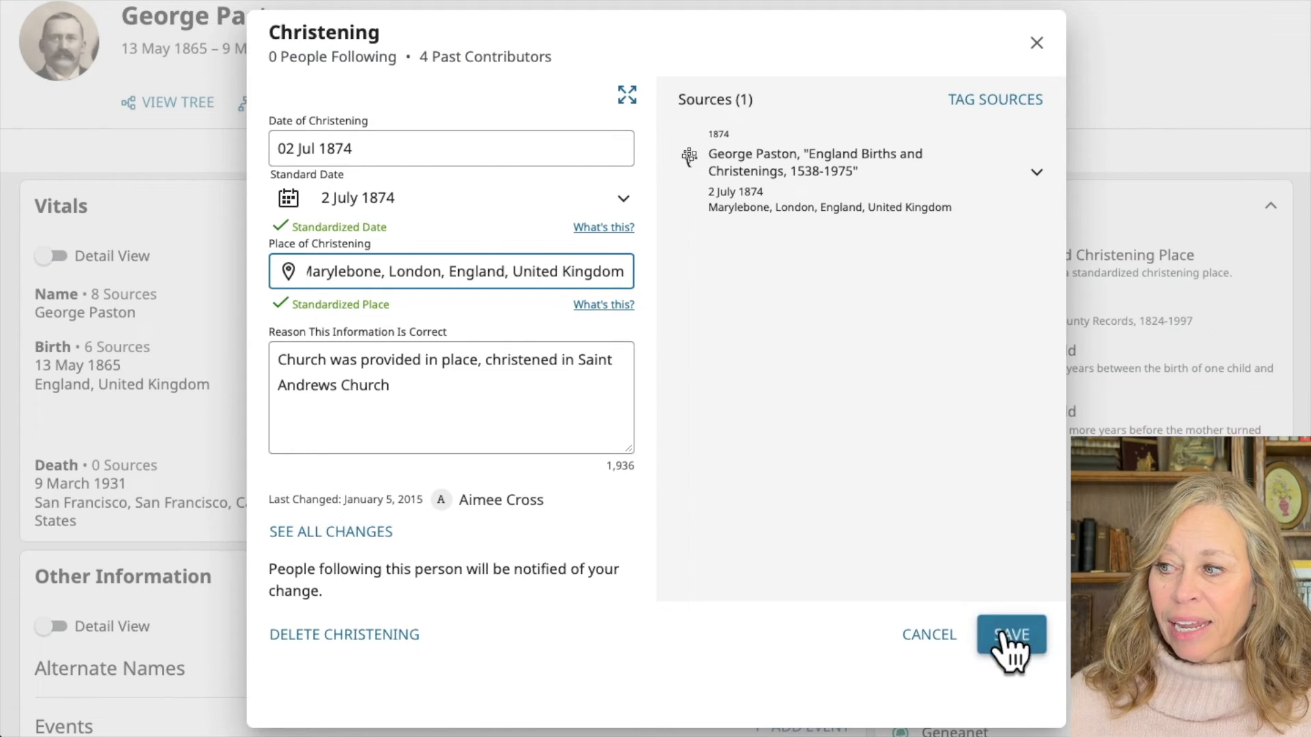
pyautogui.click(1007, 632)
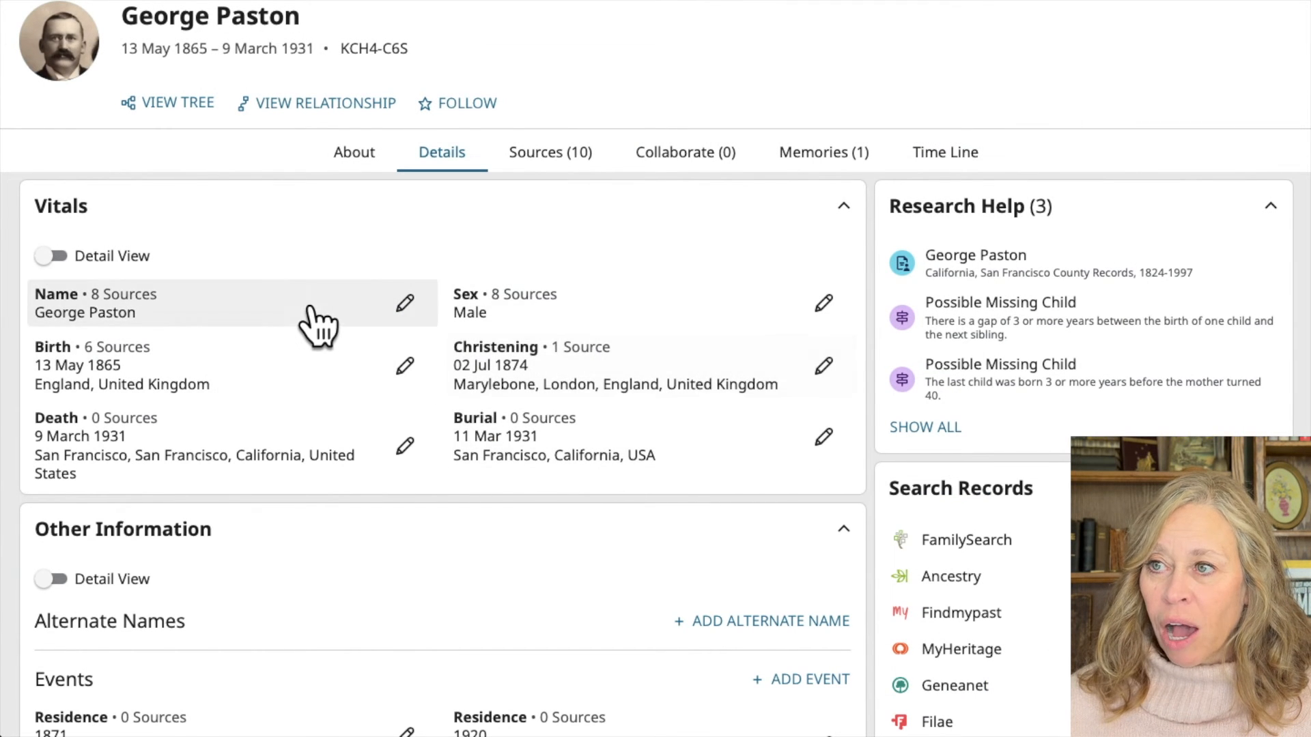
pyautogui.scroll(2, 317, 338)
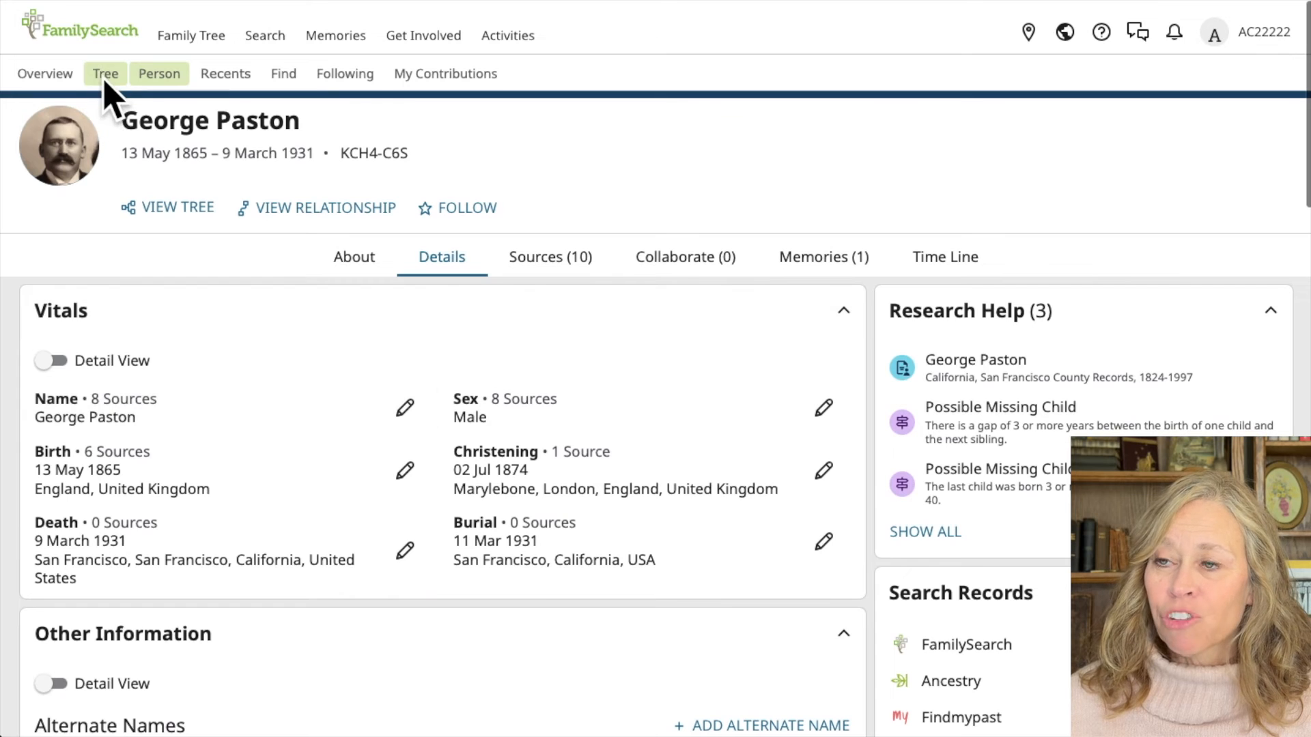
pyautogui.click(106, 75)
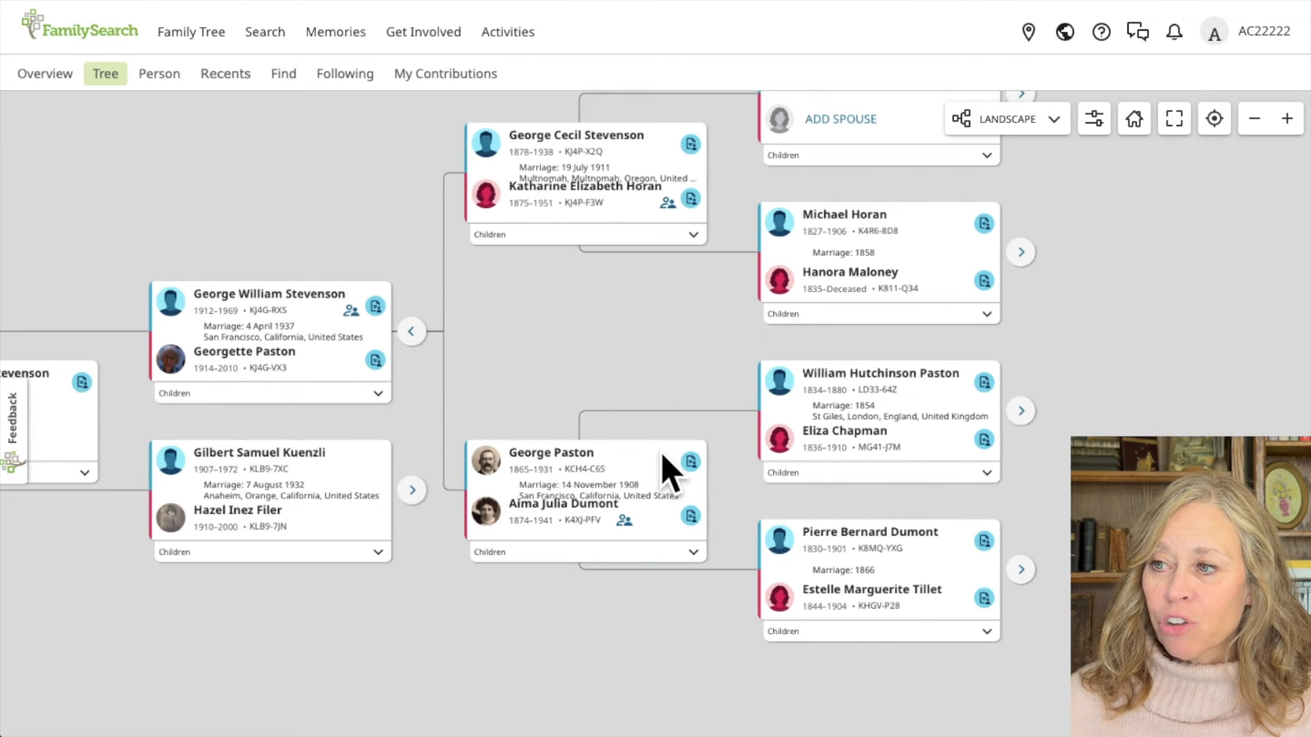